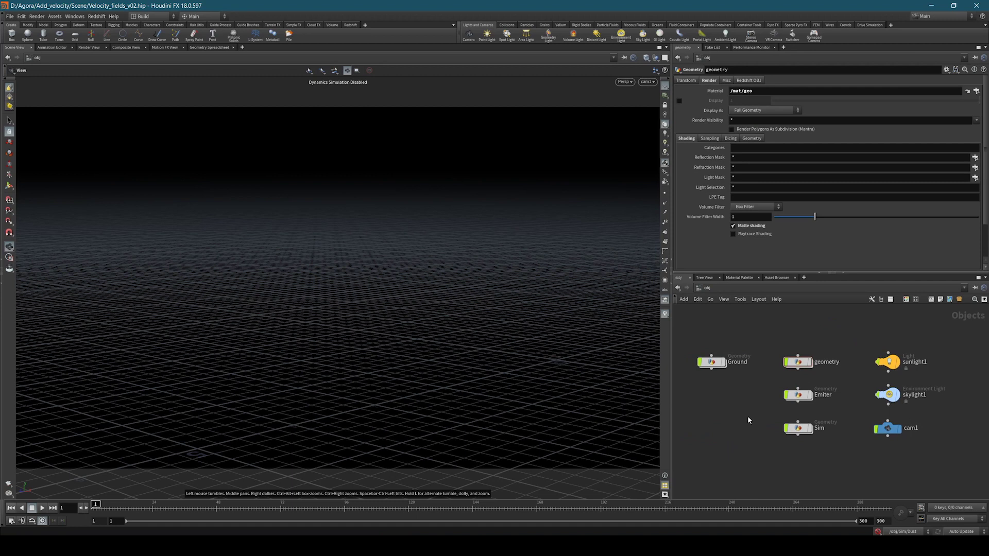
Enter the geometry object's network and check the crag's pose at a later frame
{"action": "double_click", "coordinate": [797, 362]}
{"action": "scroll", "coordinate": [778, 358], "scroll_direction": "up", "scroll_amount": 2}
{"action": "scroll", "coordinate": [778, 358], "scroll_direction": "up", "scroll_amount": 2}
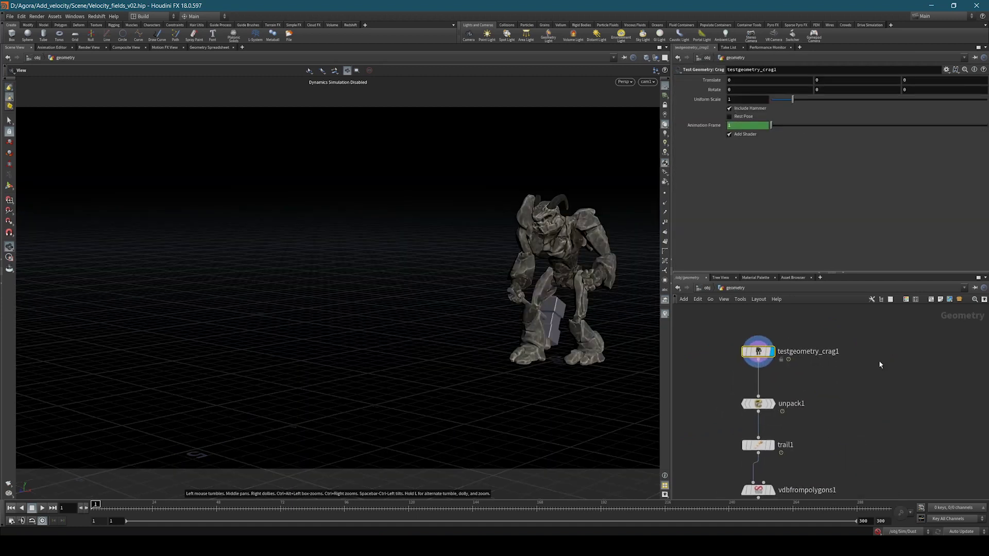
{"action": "key", "text": "Tab"}
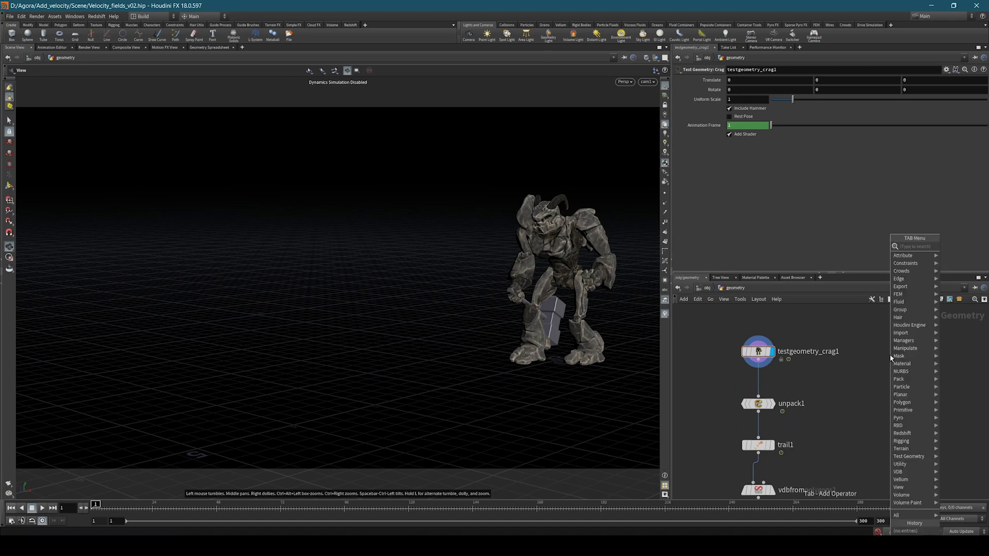
{"action": "type", "text": "geo"}
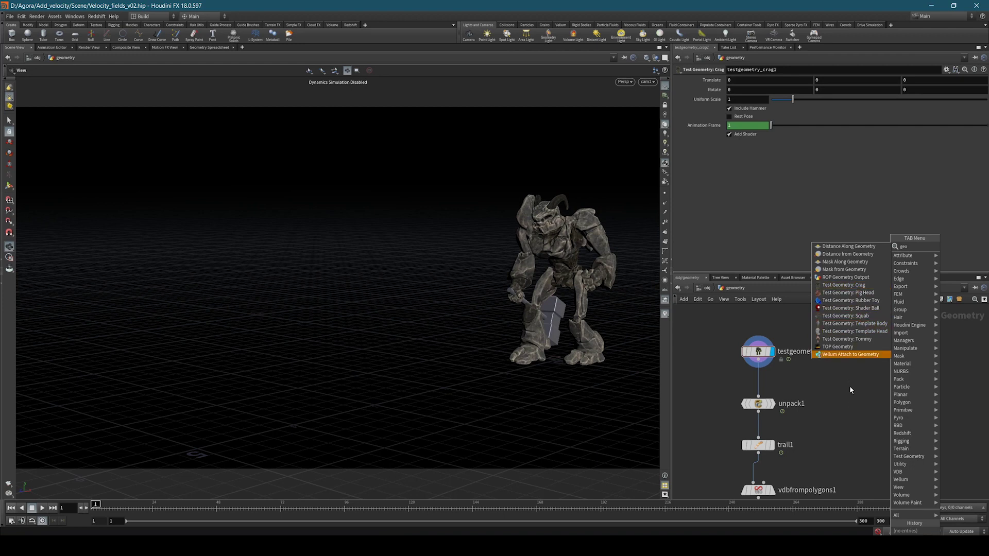
{"action": "key", "text": "Escape"}
{"action": "mouse_move", "coordinate": [144, 507]}
{"action": "left_mouse_down"}
{"action": "mouse_move", "coordinate": [573, 488]}
{"action": "mouse_move", "coordinate": [89, 526]}
{"action": "left_mouse_up"}
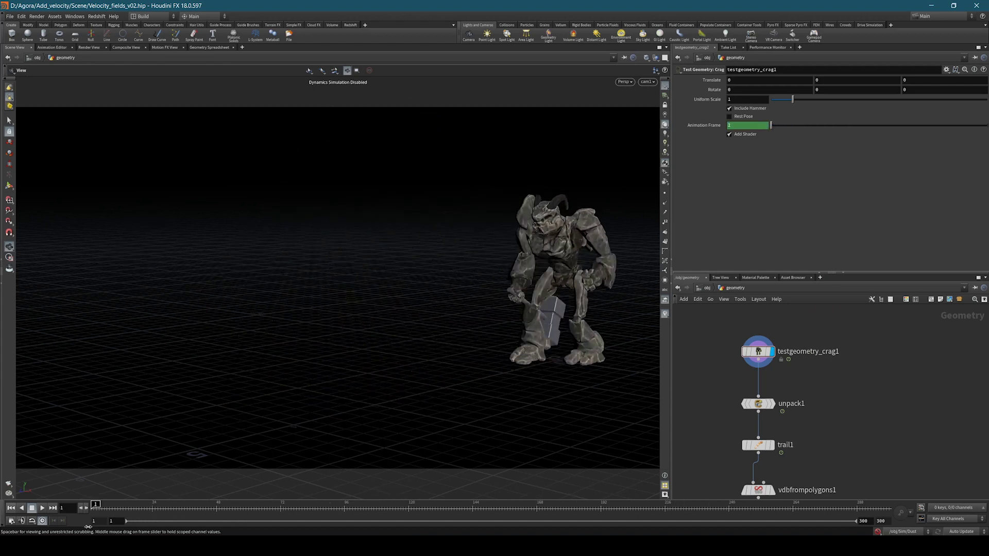
Add an Unpack node (unpack2) to the right of unpack1
{"action": "key", "text": "Tab"}
{"action": "key", "text": "Return"}
{"action": "left_click", "coordinate": [887, 385]}
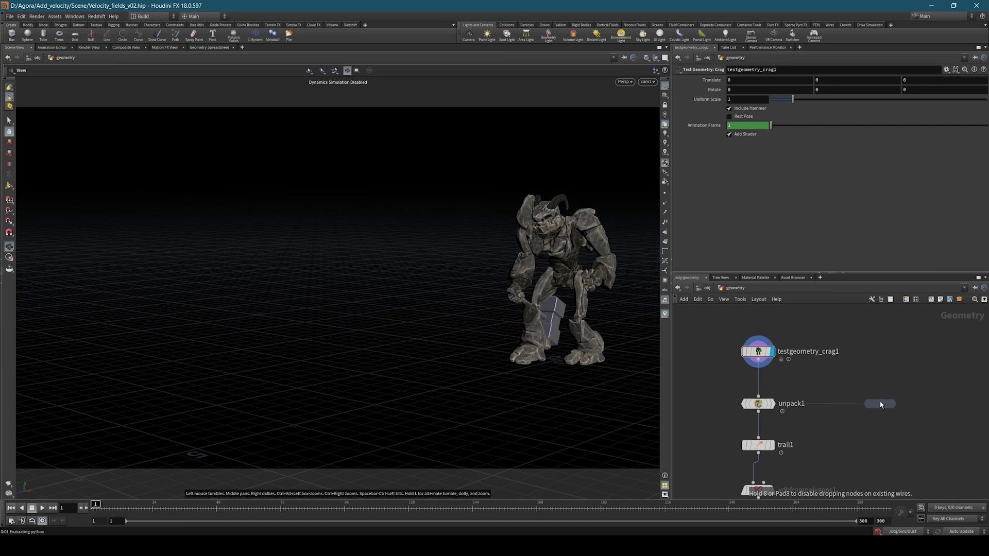
Wire testgeometry_crag1 into unpack2, display it, and move it right of the chain
{"action": "left_click", "coordinate": [879, 395]}
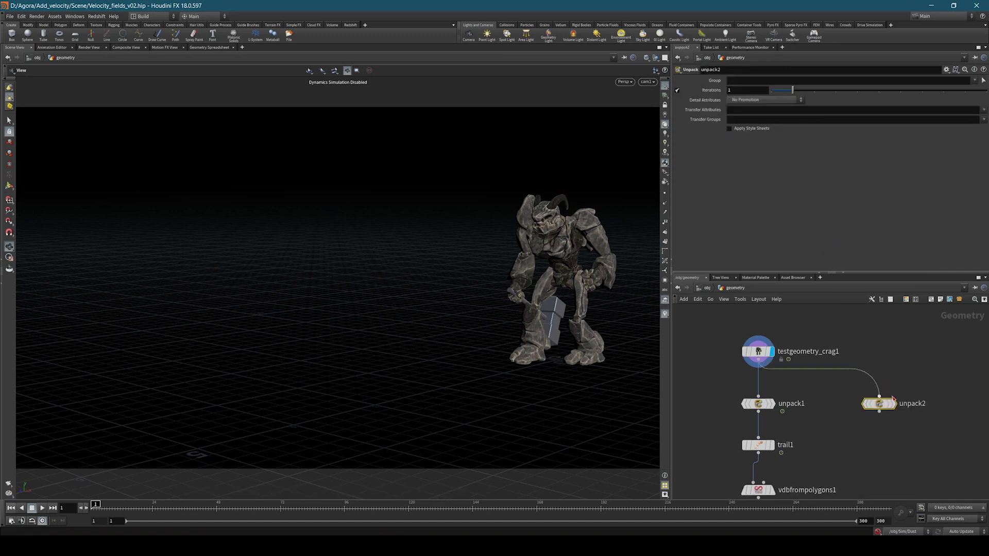
{"action": "middle_click_drag", "start_coordinate": [887, 439], "coordinate": [858, 426]}
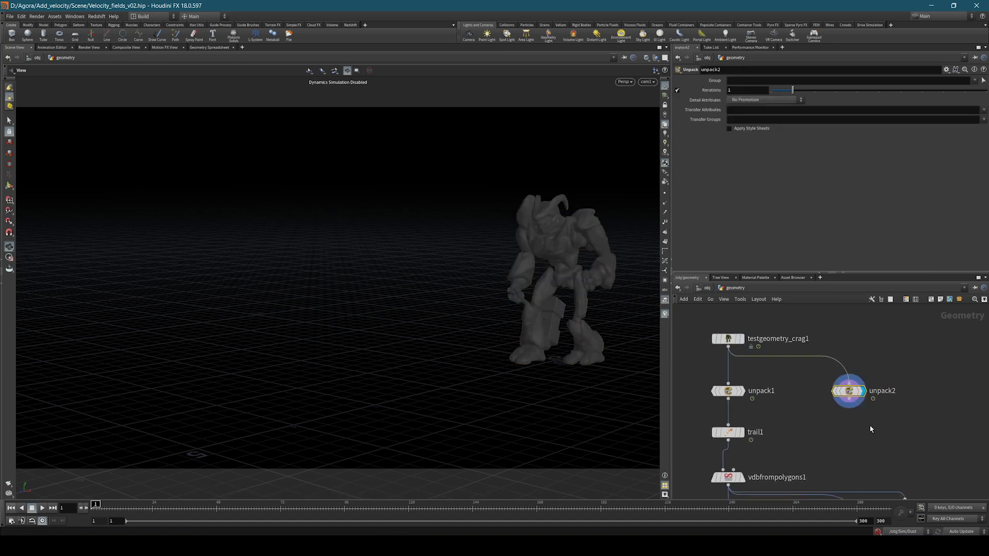
{"action": "key", "text": "h"}
{"action": "left_click_drag", "start_coordinate": [782, 374], "coordinate": [907, 376]}
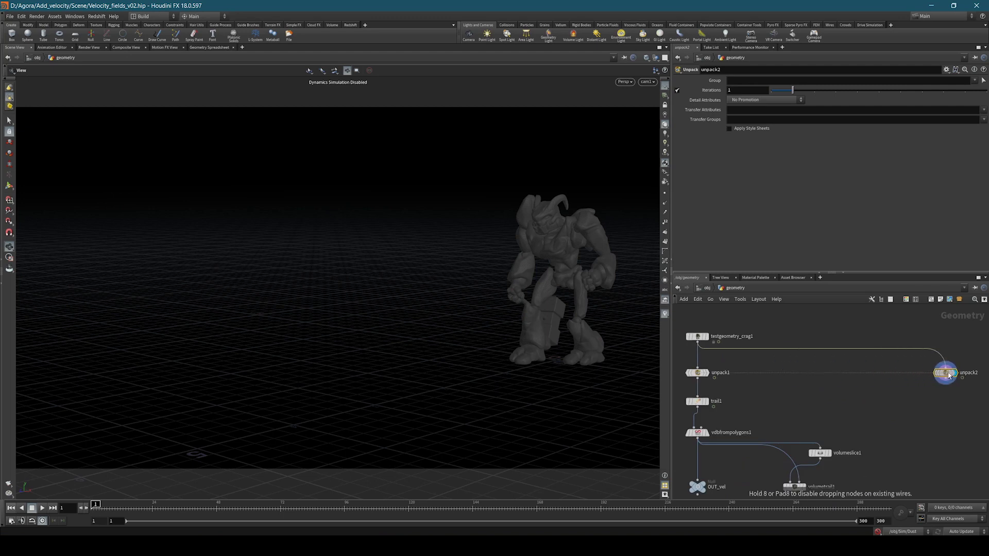
{"action": "scroll", "coordinate": [907, 376], "scroll_direction": "up", "scroll_amount": 3}
{"action": "scroll", "coordinate": [893, 375], "scroll_direction": "up", "scroll_amount": 1}
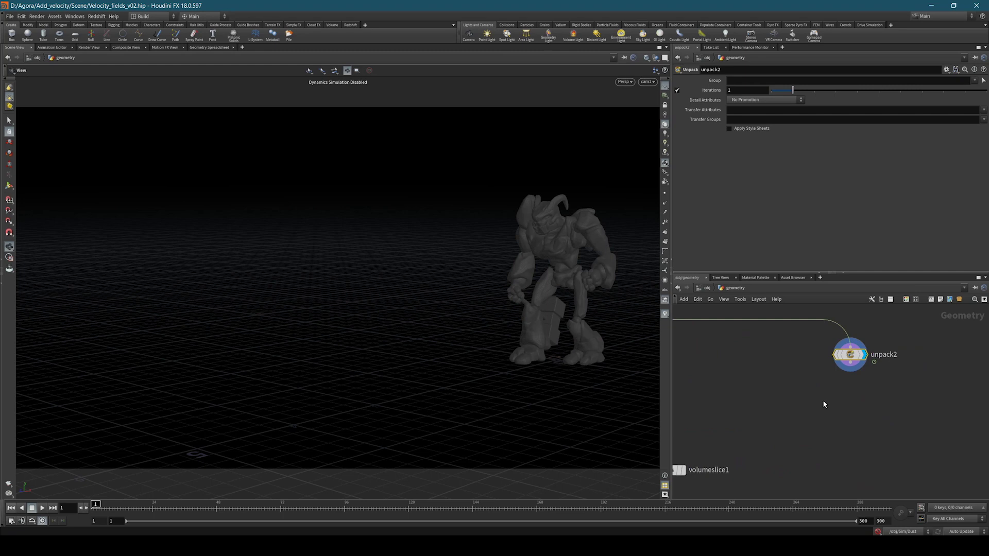
Add a Trail node (trail2) below unpack2
{"action": "key", "text": "Tab"}
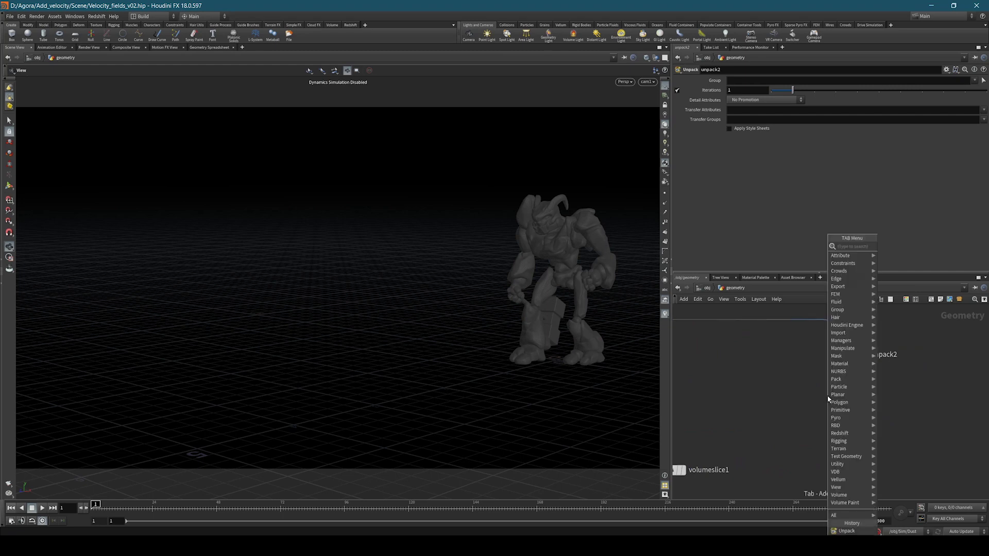
{"action": "key", "text": "Return"}
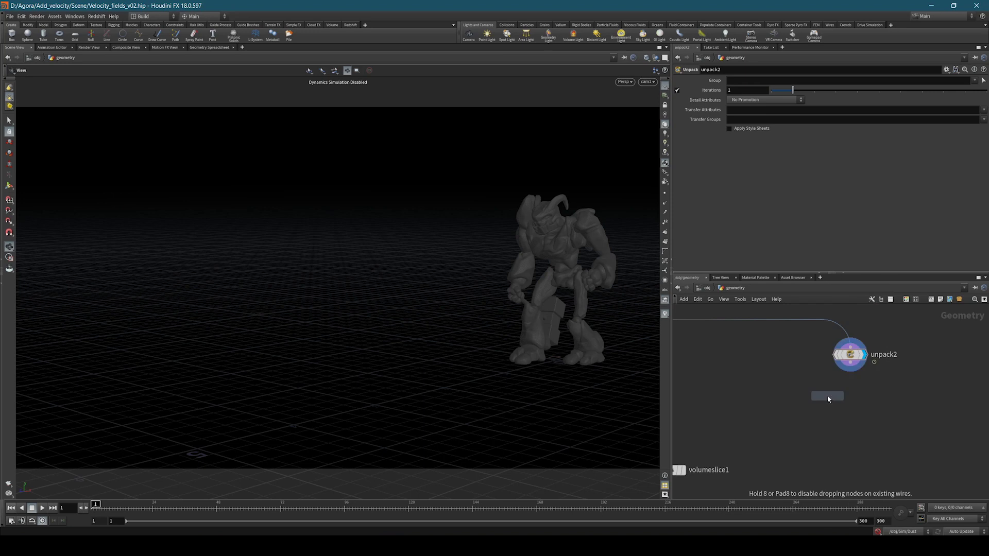
{"action": "left_click", "coordinate": [847, 392]}
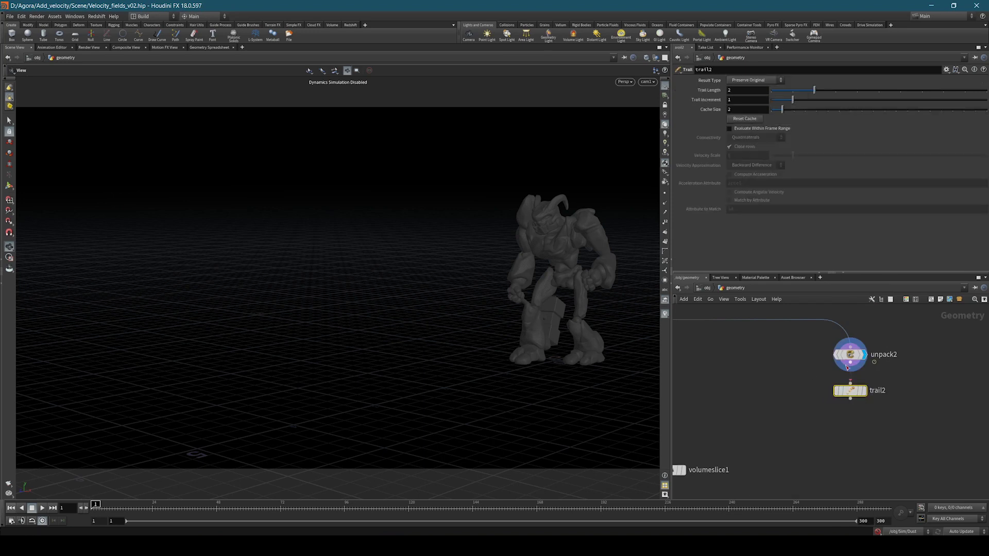
Wire trail2 after unpack2, display it, and set Result Type to Compute Velocity
{"action": "left_click_drag", "start_coordinate": [851, 371], "coordinate": [850, 384]}
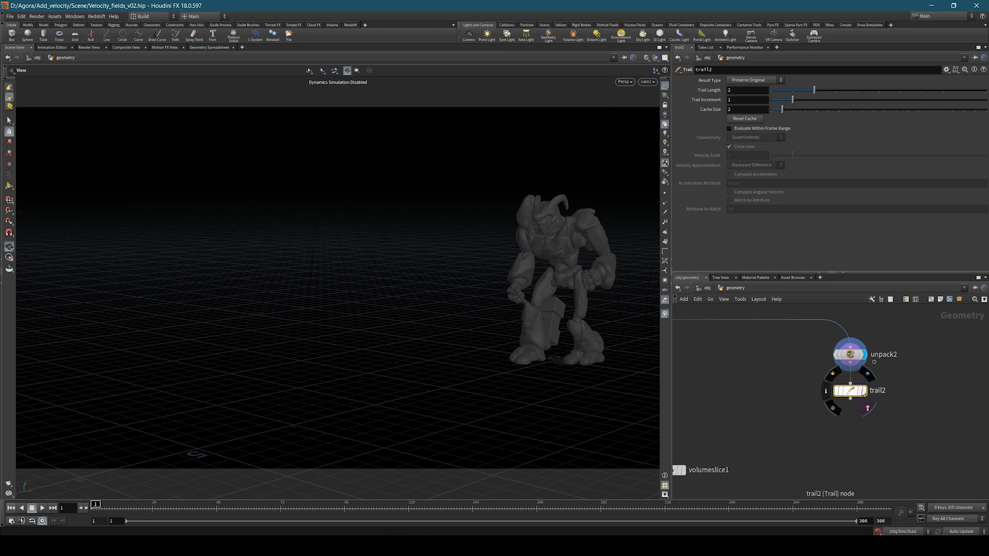
{"action": "left_click", "coordinate": [863, 390]}
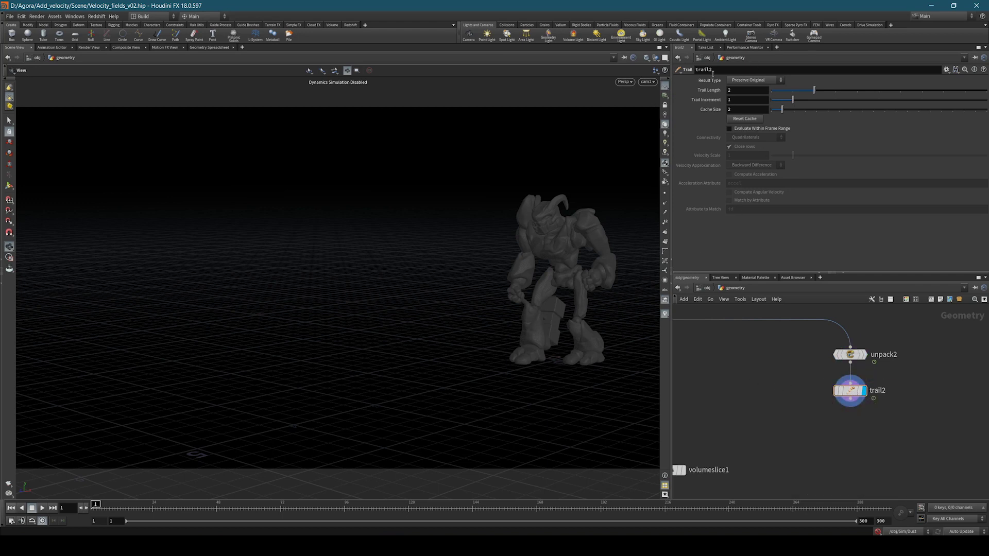
{"action": "left_click", "coordinate": [762, 81]}
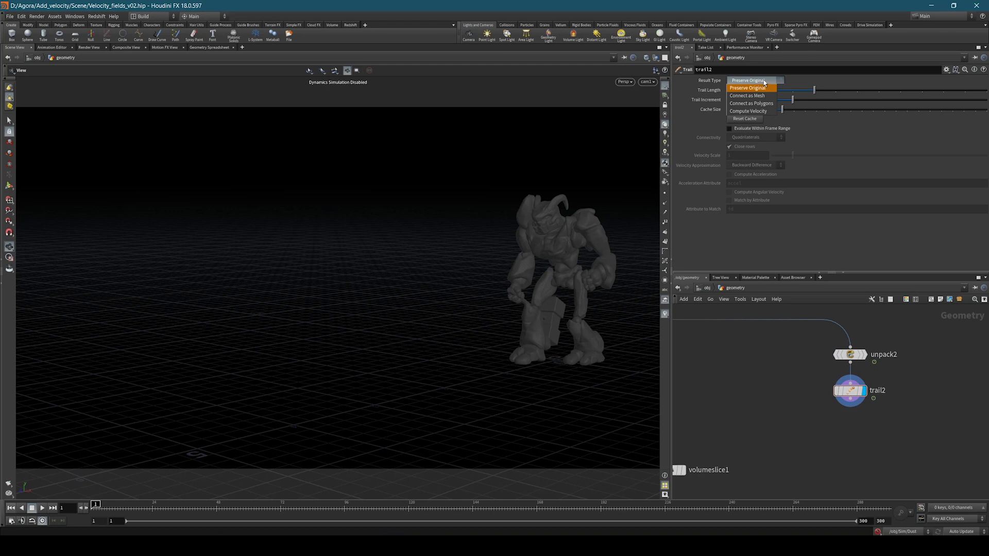
{"action": "left_click", "coordinate": [748, 111]}
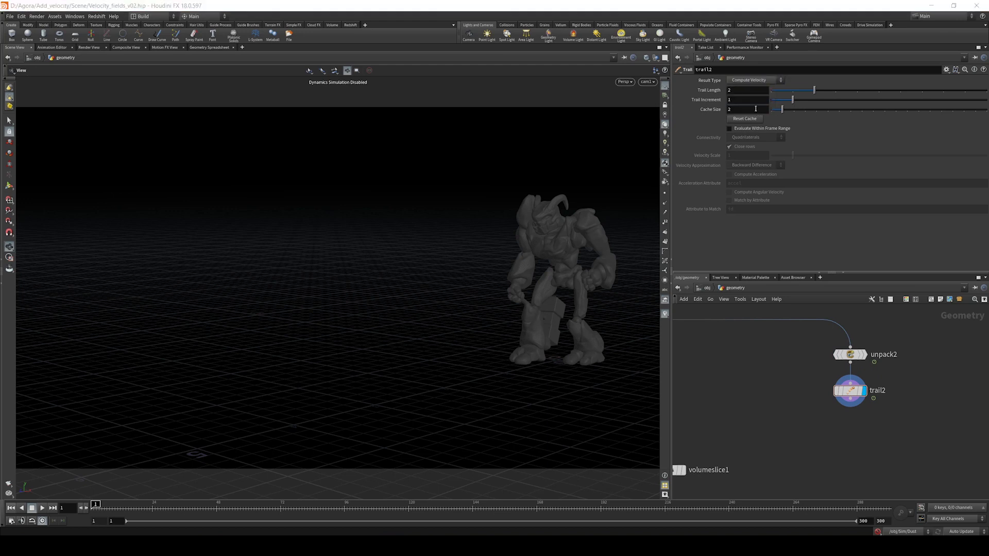
Scrub the animation and check trail2's info for the velocity attribute
{"action": "left_click", "coordinate": [825, 391]}
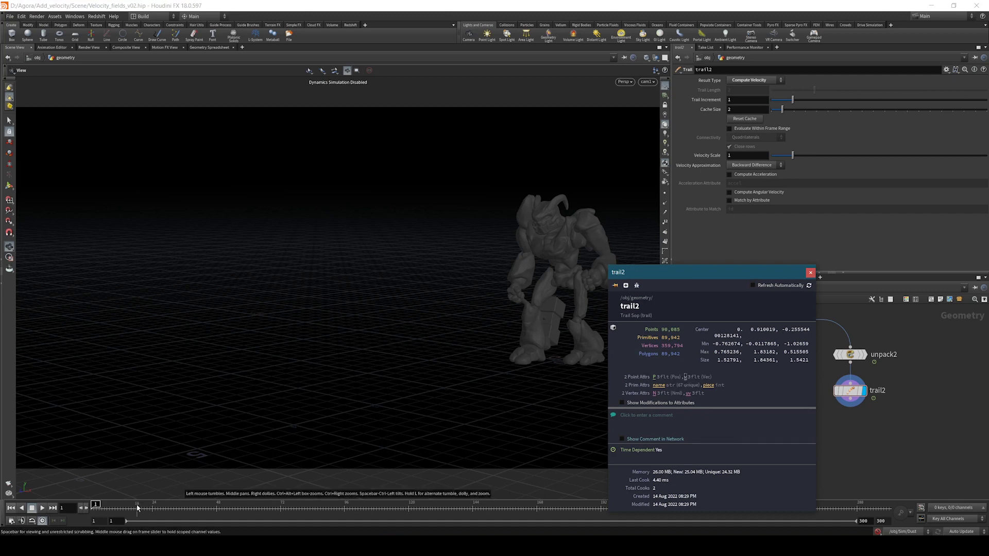
{"action": "left_click_drag", "start_coordinate": [138, 507], "coordinate": [181, 506]}
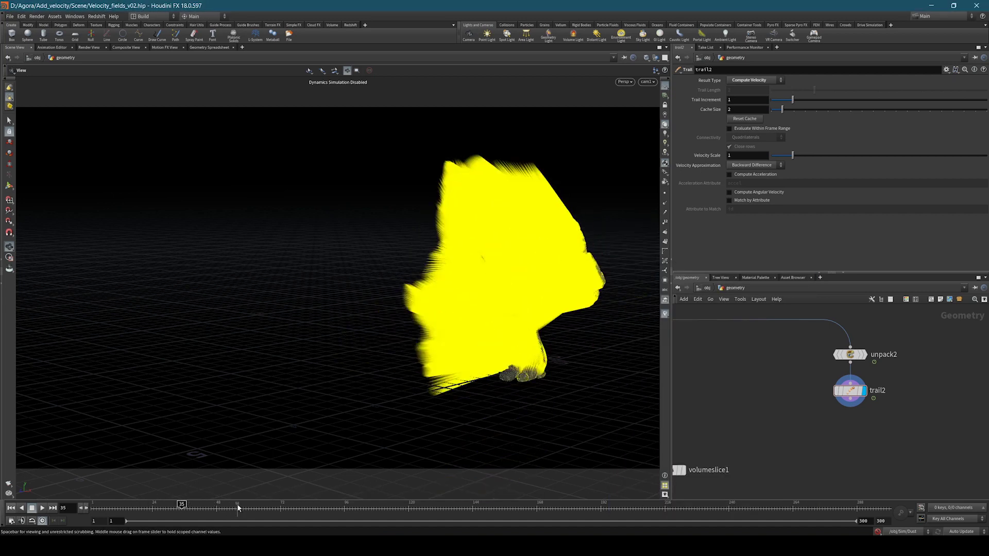
{"action": "mouse_move", "coordinate": [181, 506]}
{"action": "left_mouse_down"}
{"action": "mouse_move", "coordinate": [298, 509]}
{"action": "mouse_move", "coordinate": [98, 509]}
{"action": "left_mouse_up"}
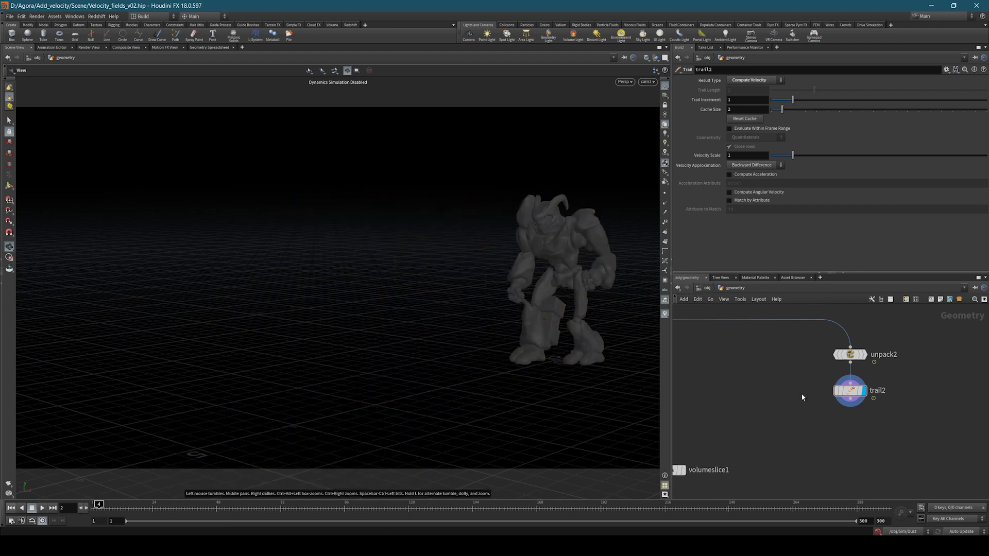
{"action": "left_click", "coordinate": [826, 391]}
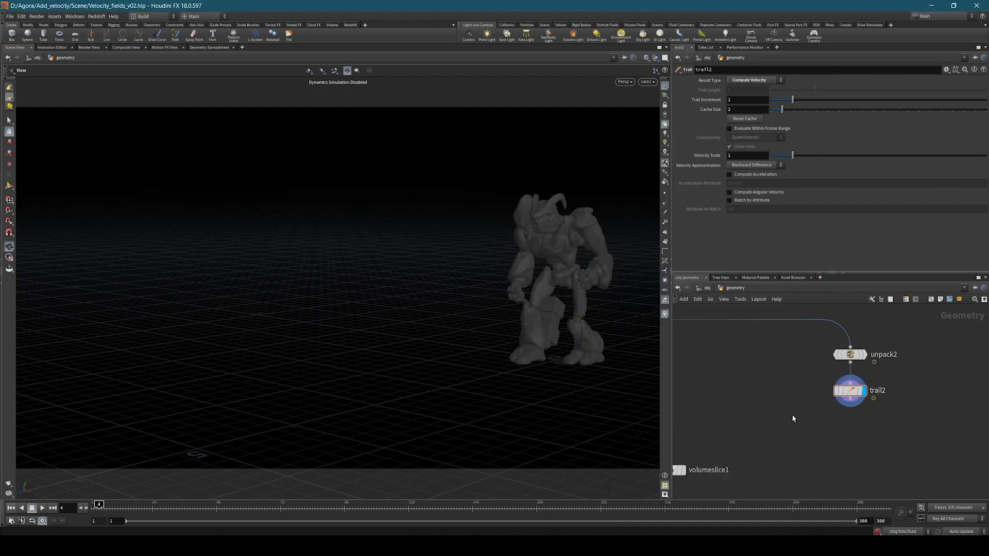
Add a VDB from Polygons node (vdbfrompolygons2) wired below trail2
{"action": "scroll", "coordinate": [789, 413], "scroll_direction": "down", "scroll_amount": 2}
{"action": "scroll", "coordinate": [777, 400], "scroll_direction": "down", "scroll_amount": 2}
{"action": "scroll", "coordinate": [819, 394], "scroll_direction": "up", "scroll_amount": 1}
{"action": "scroll", "coordinate": [797, 388], "scroll_direction": "up", "scroll_amount": 2}
{"action": "scroll", "coordinate": [798, 374], "scroll_direction": "up", "scroll_amount": 2}
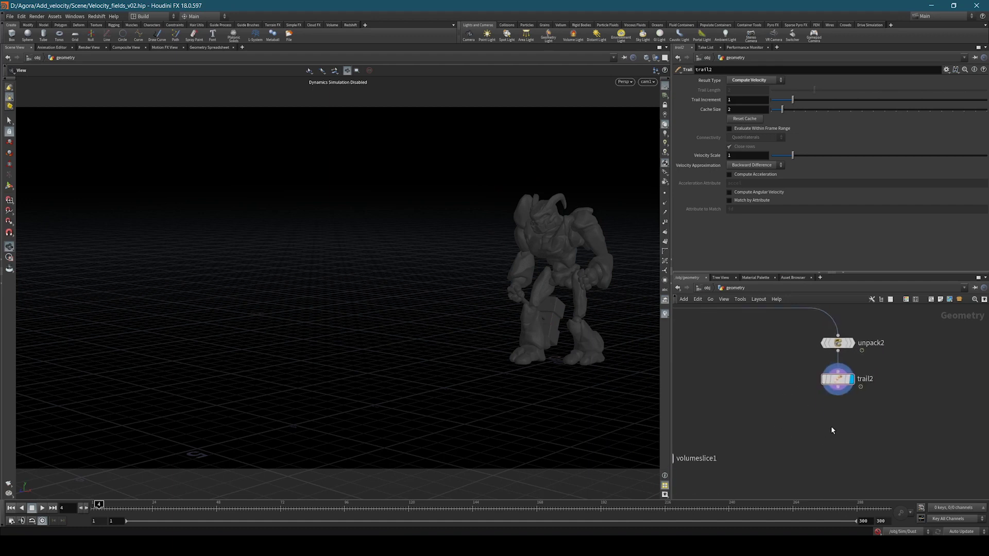
{"action": "key", "text": "Tab"}
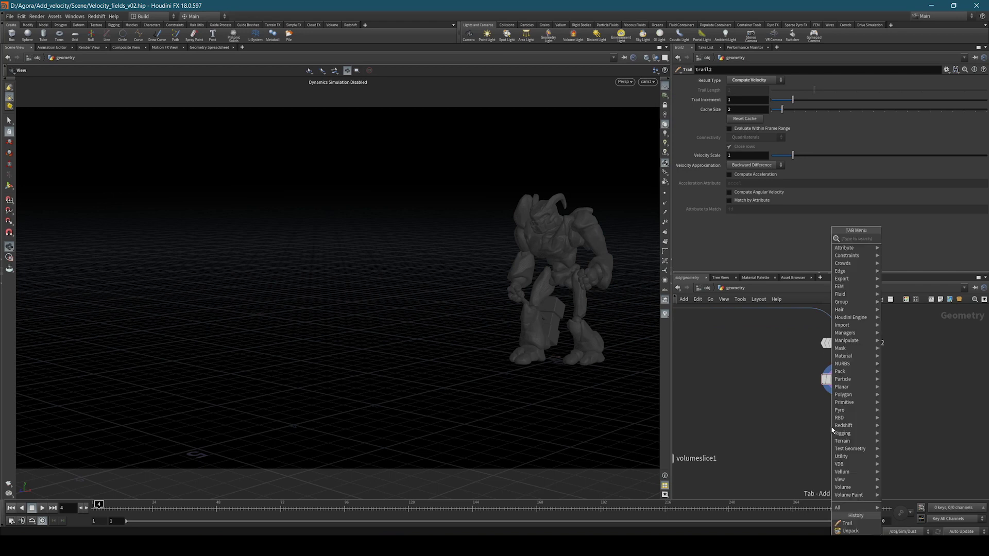
{"action": "type", "text": "vdbfrom"}
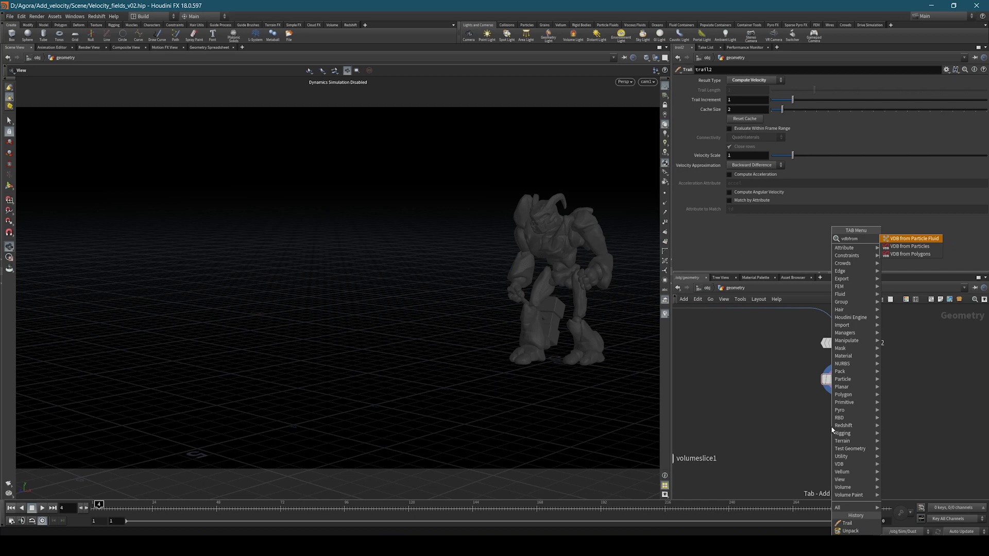
{"action": "key", "text": "Return"}
{"action": "left_click", "coordinate": [830, 425]}
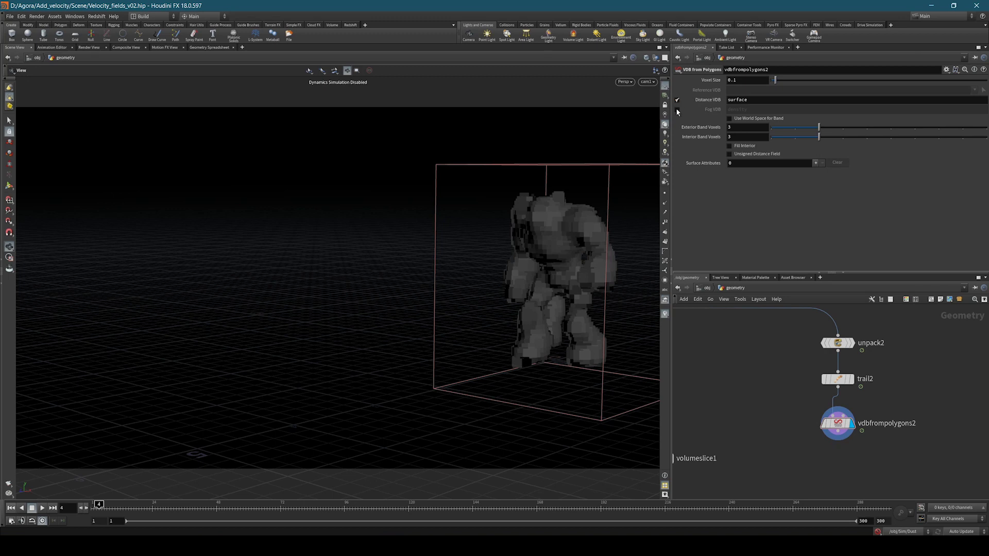
Set vdbfrompolygons2's voxel size to 0.05 and orbit to inspect the volume
{"action": "left_click", "coordinate": [746, 81]}
{"action": "type", "text": "5"}
{"action": "key", "text": "Return"}
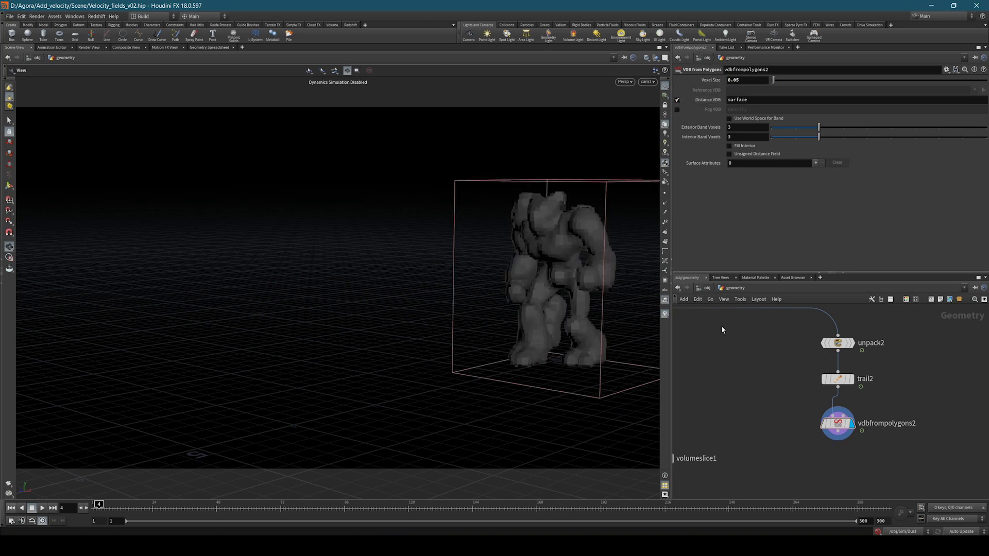
{"action": "mouse_move", "coordinate": [485, 287]}
{"action": "left_mouse_down"}
{"action": "mouse_move", "coordinate": [481, 297]}
{"action": "mouse_move", "coordinate": [404, 283]}
{"action": "mouse_move", "coordinate": [419, 260]}
{"action": "mouse_move", "coordinate": [464, 267]}
{"action": "left_mouse_up"}
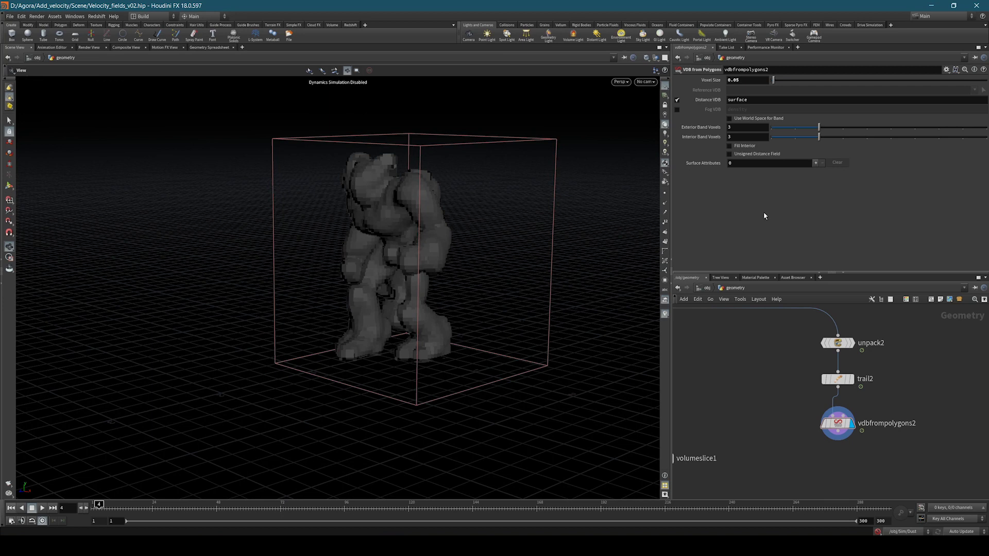
Add a point.v surface attribute named v, typed Displacement/Velocity/Acceleration
{"action": "left_click", "coordinate": [815, 162]}
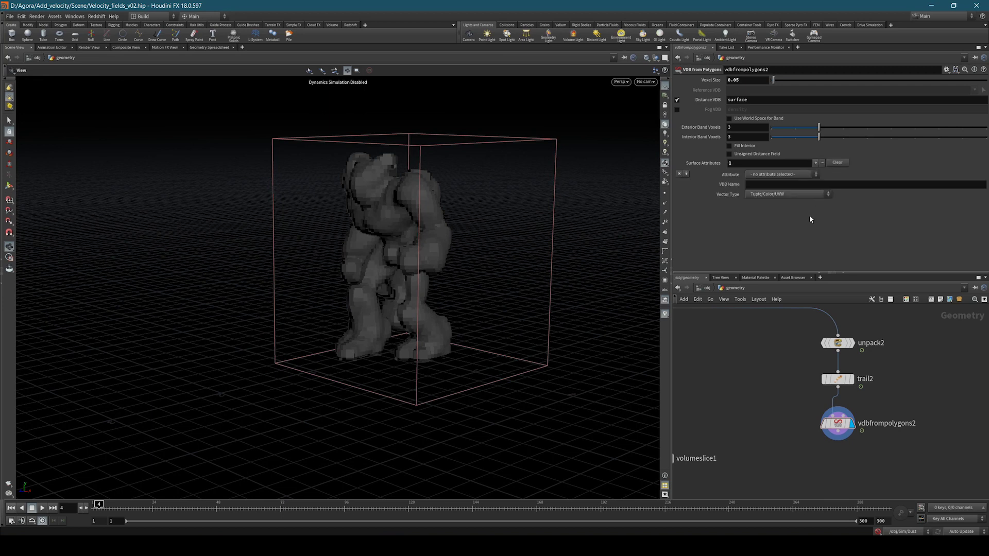
{"action": "left_click", "coordinate": [781, 174]}
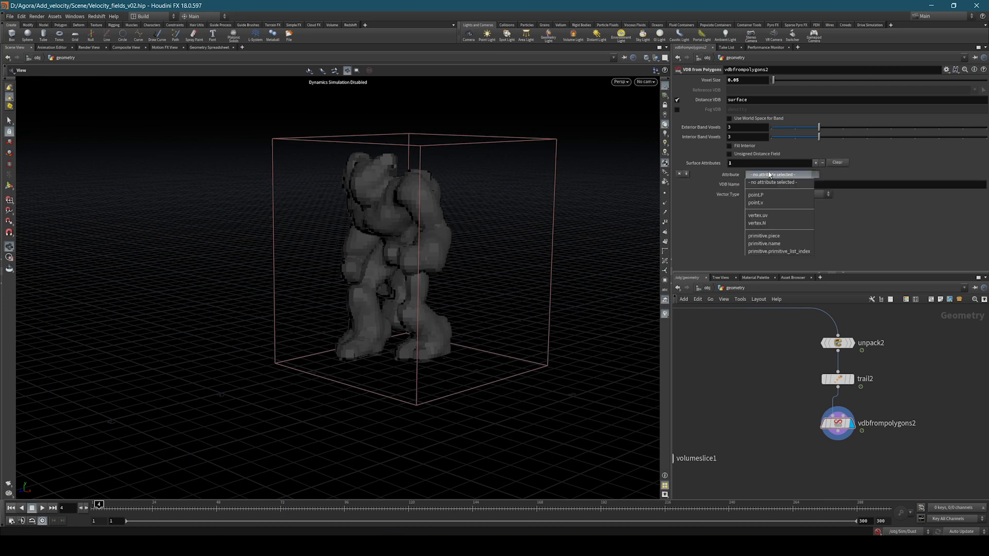
{"action": "left_click", "coordinate": [767, 202]}
{"action": "left_click", "coordinate": [760, 185]}
{"action": "key", "text": "Return"}
{"action": "left_click", "coordinate": [767, 195]}
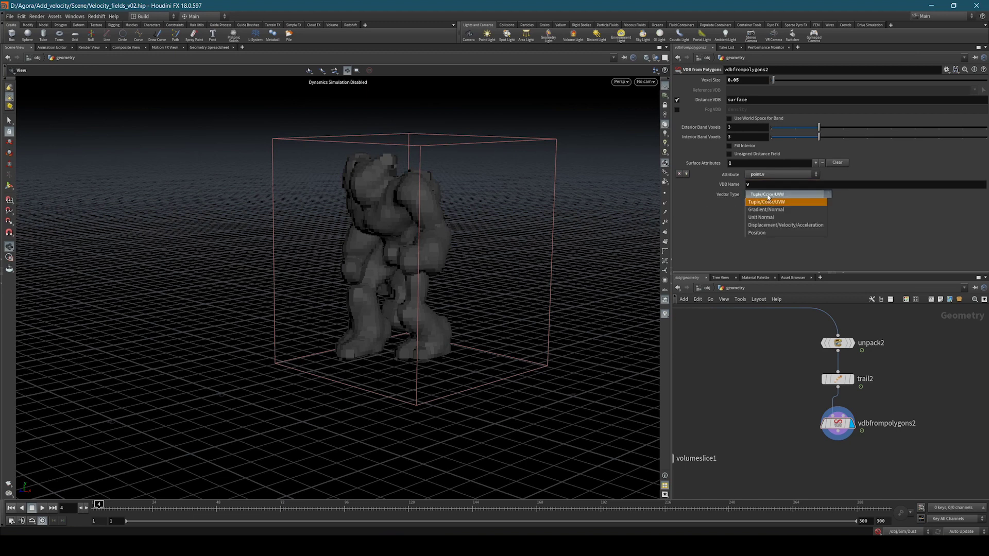
{"action": "left_click", "coordinate": [785, 225]}
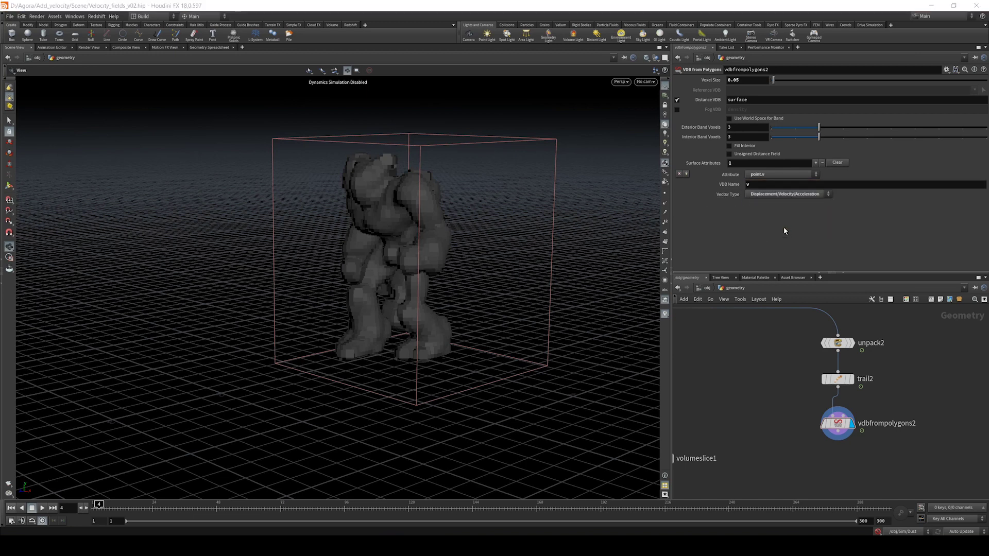
{"action": "middle_click_drag", "start_coordinate": [780, 362], "coordinate": [787, 335]}
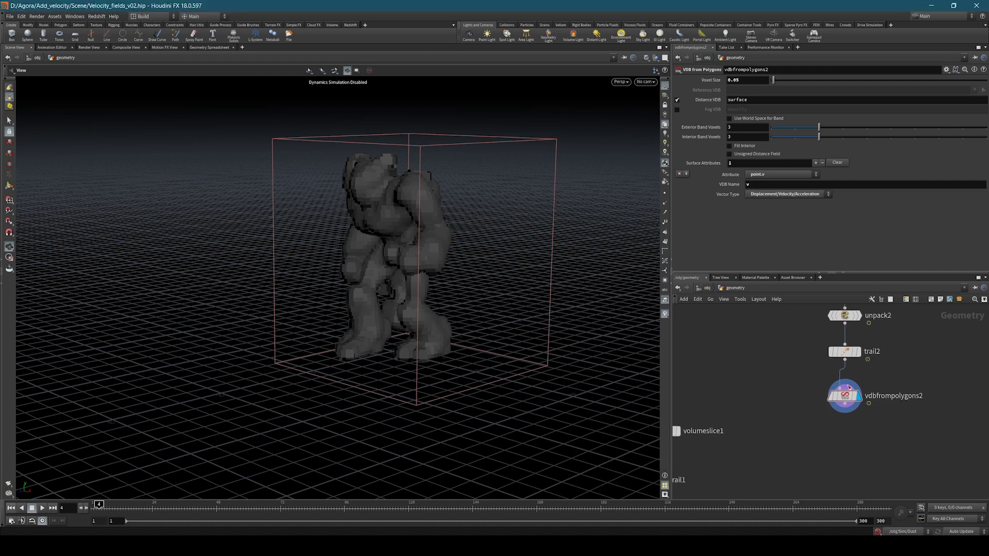
{"action": "left_click", "coordinate": [821, 397]}
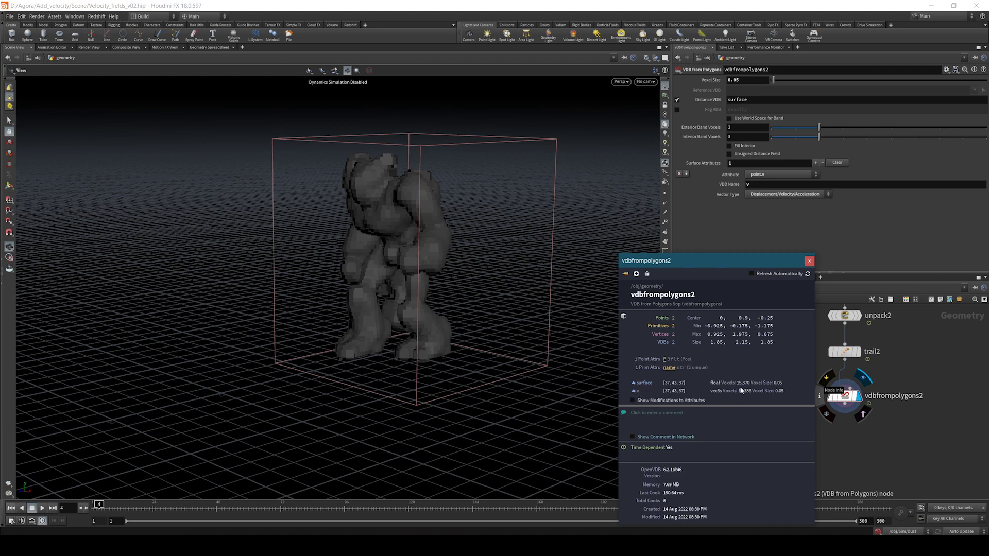
Display volumetrail1 to preview the velocity field slice
{"action": "left_click", "coordinate": [809, 261]}
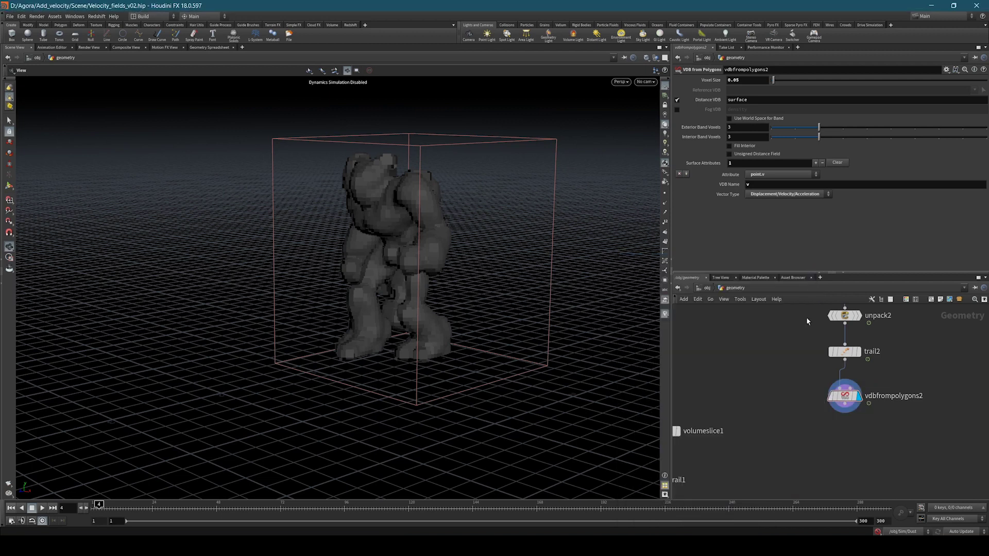
{"action": "scroll", "coordinate": [793, 335], "scroll_direction": "down", "scroll_amount": 3}
{"action": "middle_click_drag", "start_coordinate": [784, 366], "coordinate": [830, 383]}
{"action": "mouse_move", "coordinate": [766, 422]}
{"action": "middle_mouse_down"}
{"action": "mouse_move", "coordinate": [880, 417]}
{"action": "mouse_move", "coordinate": [812, 408]}
{"action": "middle_mouse_up"}
{"action": "scroll", "coordinate": [803, 382], "scroll_direction": "up", "scroll_amount": 3}
{"action": "scroll", "coordinate": [803, 382], "scroll_direction": "up", "scroll_amount": 1}
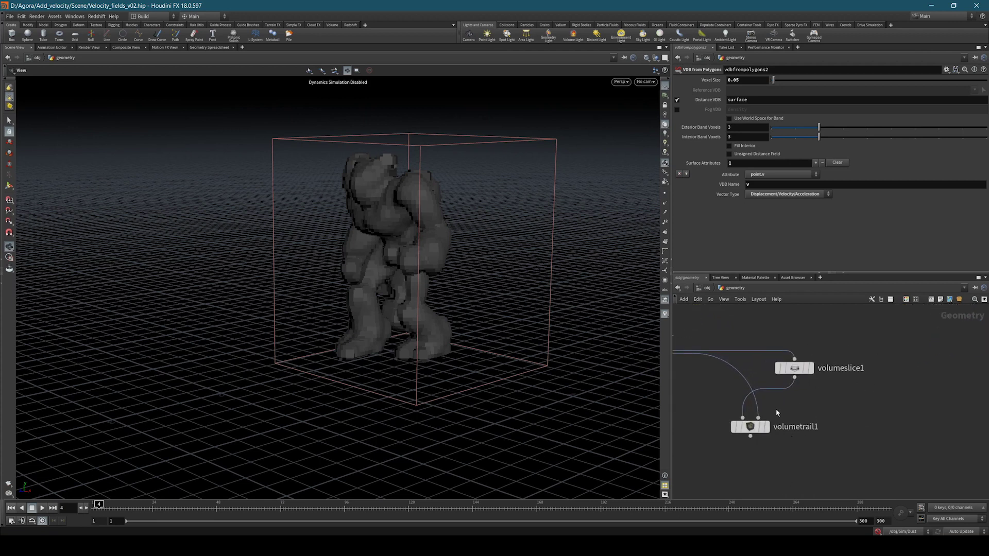
{"action": "scroll", "coordinate": [799, 410], "scroll_direction": "down", "scroll_amount": 3}
{"action": "scroll", "coordinate": [864, 393], "scroll_direction": "up", "scroll_amount": 1}
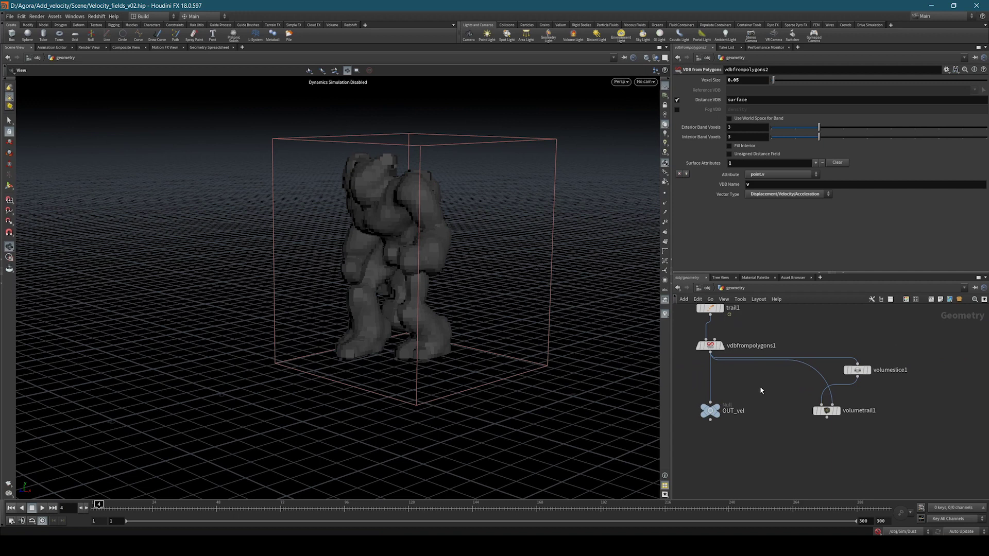
{"action": "left_click", "coordinate": [835, 414]}
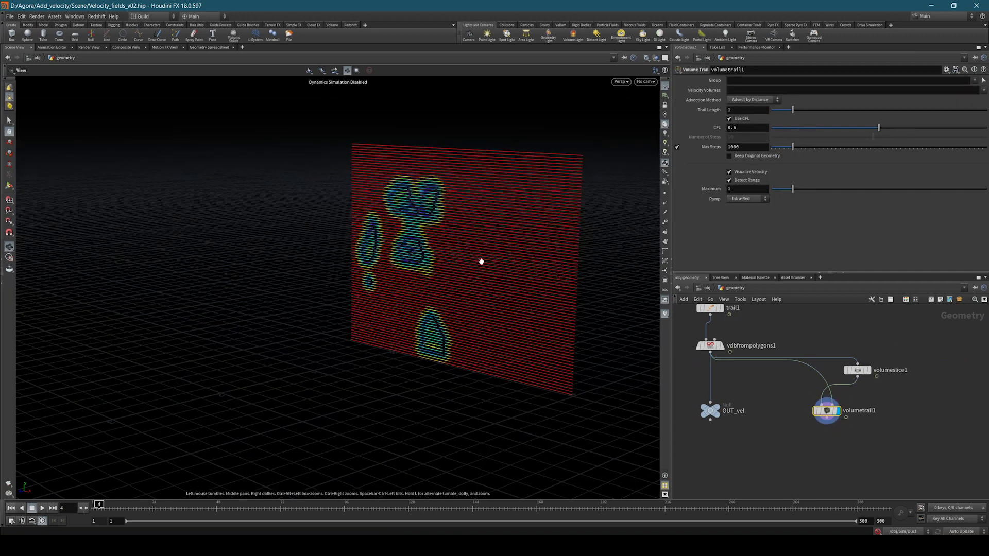
Inspect the velocity slice at frame 28, then return to frame 1 and display OUT_vel
{"action": "left_click", "coordinate": [165, 507]}
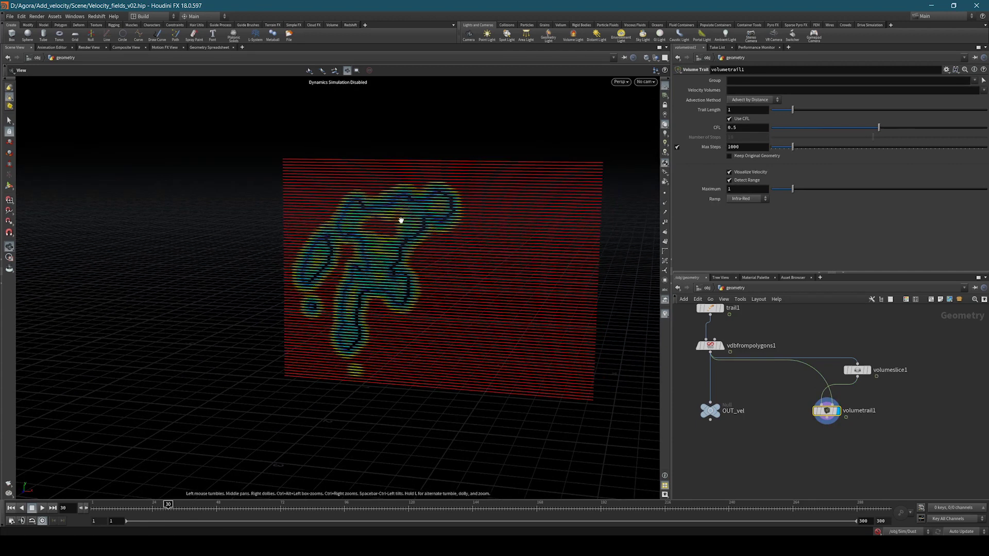
{"action": "scroll", "coordinate": [350, 238], "scroll_direction": "up", "scroll_amount": 5}
{"action": "scroll", "coordinate": [353, 242], "scroll_direction": "down", "scroll_amount": 5}
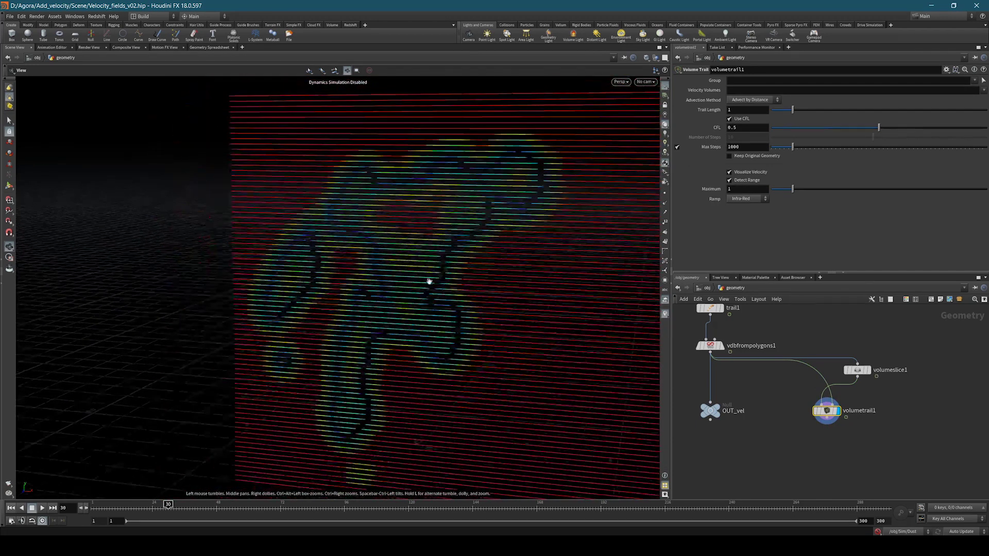
{"action": "scroll", "coordinate": [459, 298], "scroll_direction": "up", "scroll_amount": 4}
{"action": "middle_click_drag", "start_coordinate": [470, 299], "coordinate": [441, 327]}
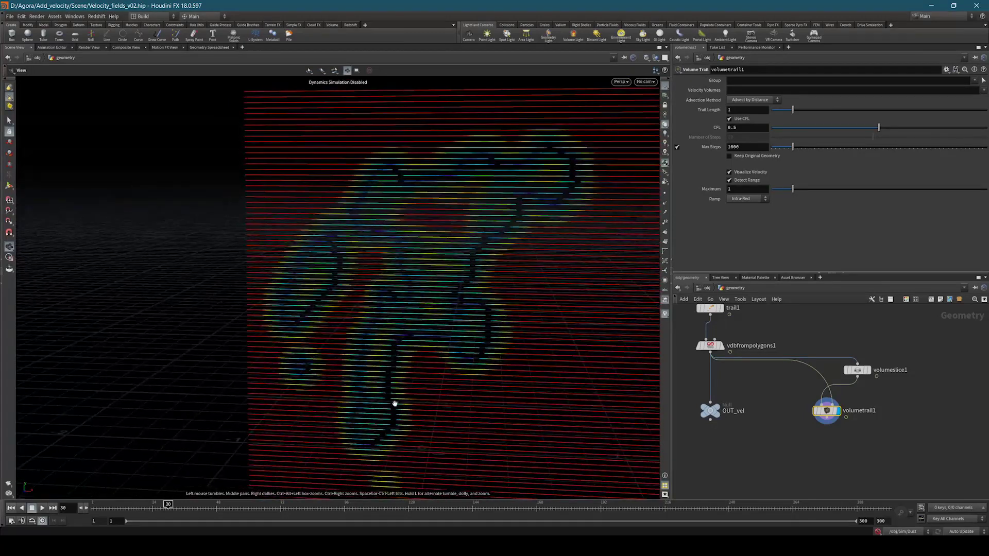
{"action": "scroll", "coordinate": [424, 341], "scroll_direction": "down", "scroll_amount": 5}
{"action": "left_click_drag", "start_coordinate": [424, 342], "coordinate": [424, 283]}
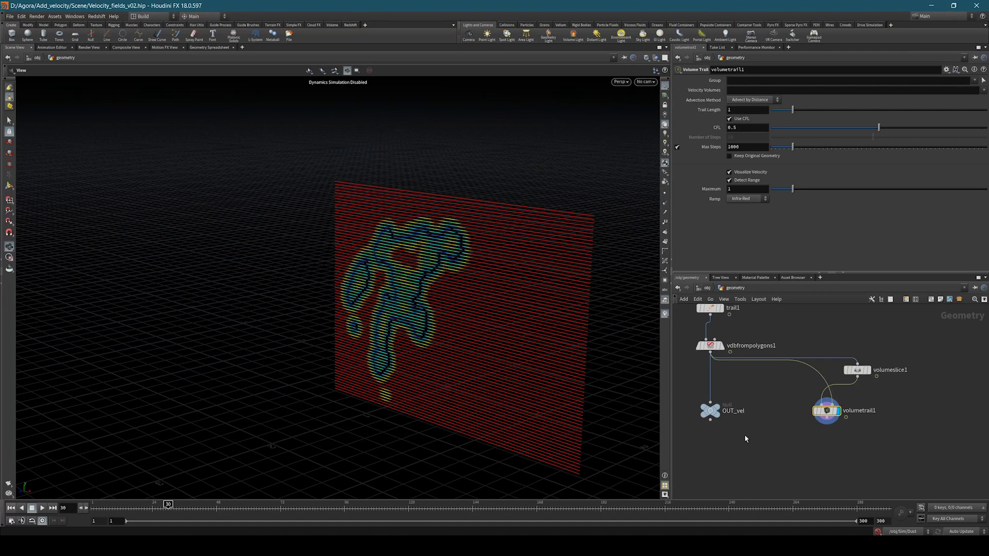
{"action": "left_click", "coordinate": [11, 507]}
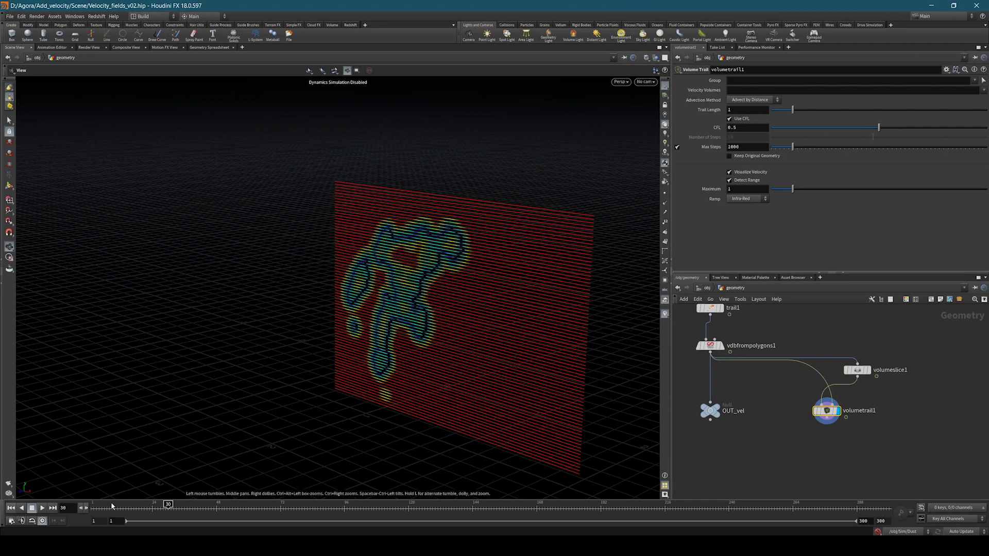
{"action": "left_click", "coordinate": [717, 410]}
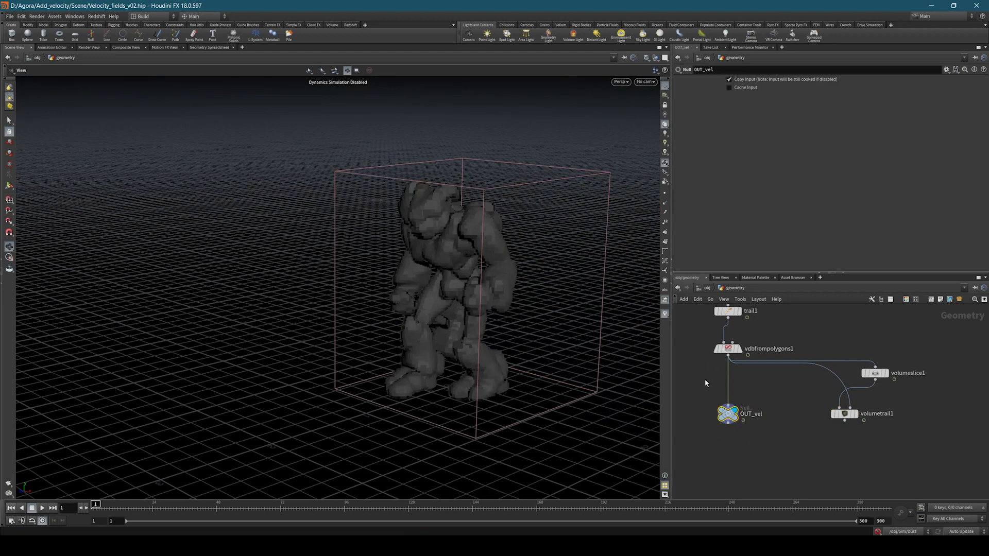
Go up to /obj and dive into the Sim geometry object
{"action": "key", "text": "u"}
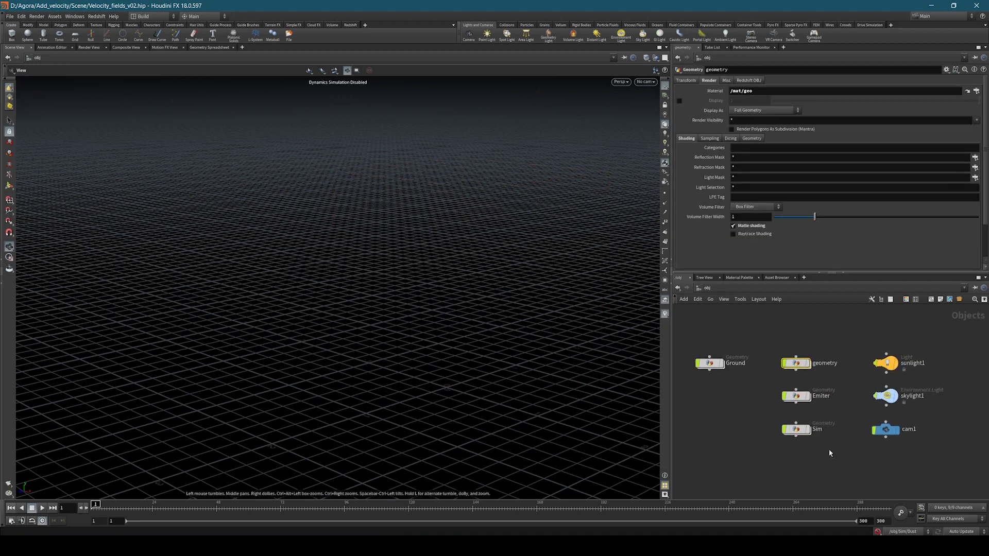
{"action": "double_click", "coordinate": [797, 436]}
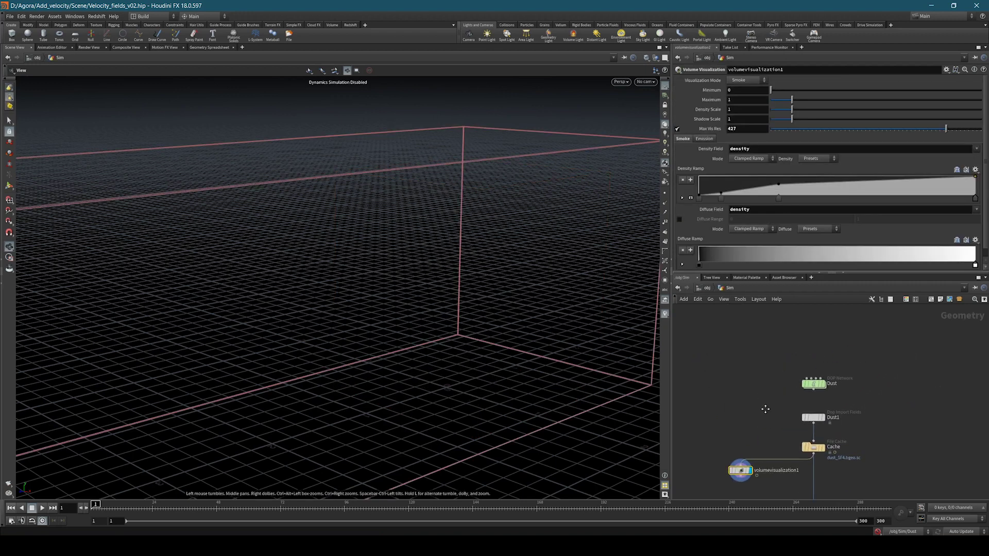
{"action": "scroll", "coordinate": [433, 324], "scroll_direction": "up", "scroll_amount": 5}
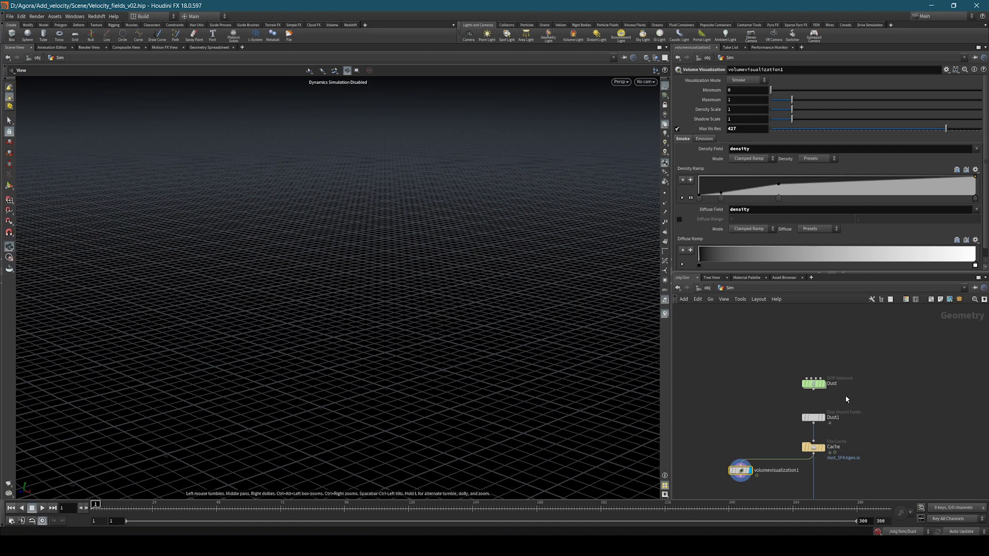
Enter the Dust DOP network and view the gas resize fluid node's settings
{"action": "left_click", "coordinate": [814, 385]}
{"action": "double_click", "coordinate": [814, 385]}
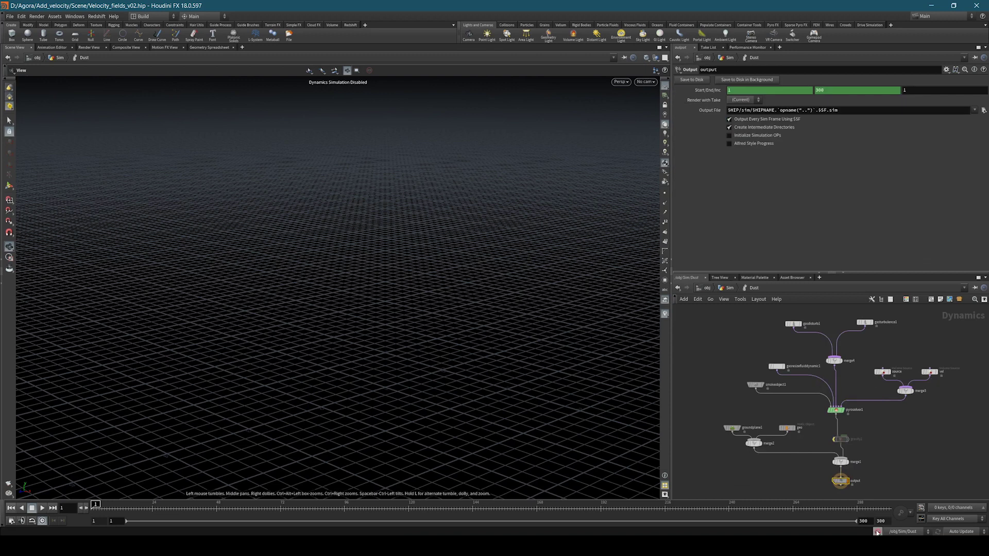
{"action": "scroll", "coordinate": [845, 405], "scroll_direction": "up", "scroll_amount": 2}
{"action": "scroll", "coordinate": [846, 406], "scroll_direction": "up", "scroll_amount": 2}
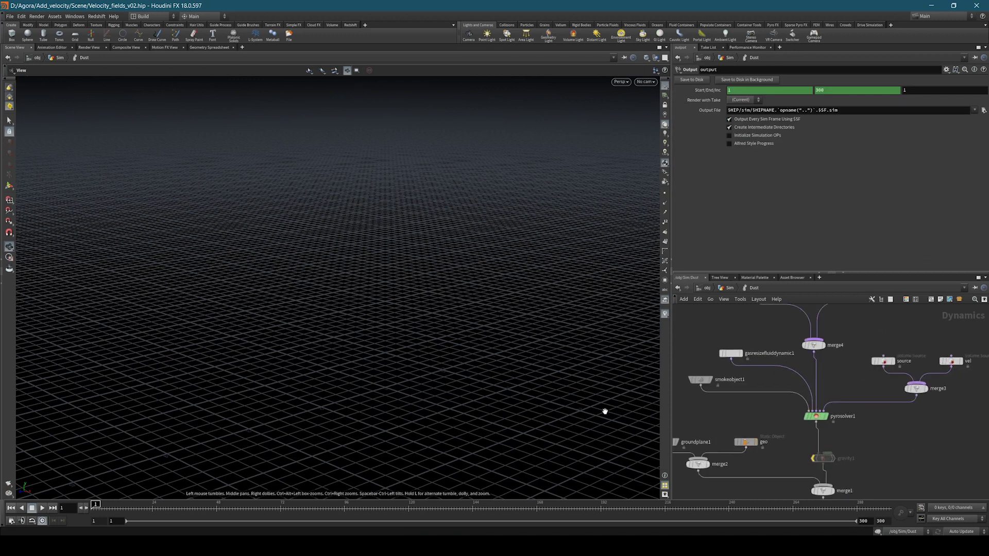
{"action": "mouse_move", "coordinate": [748, 419]}
{"action": "middle_mouse_down"}
{"action": "mouse_move", "coordinate": [839, 404]}
{"action": "mouse_move", "coordinate": [754, 442]}
{"action": "middle_mouse_up"}
{"action": "left_click", "coordinate": [750, 377]}
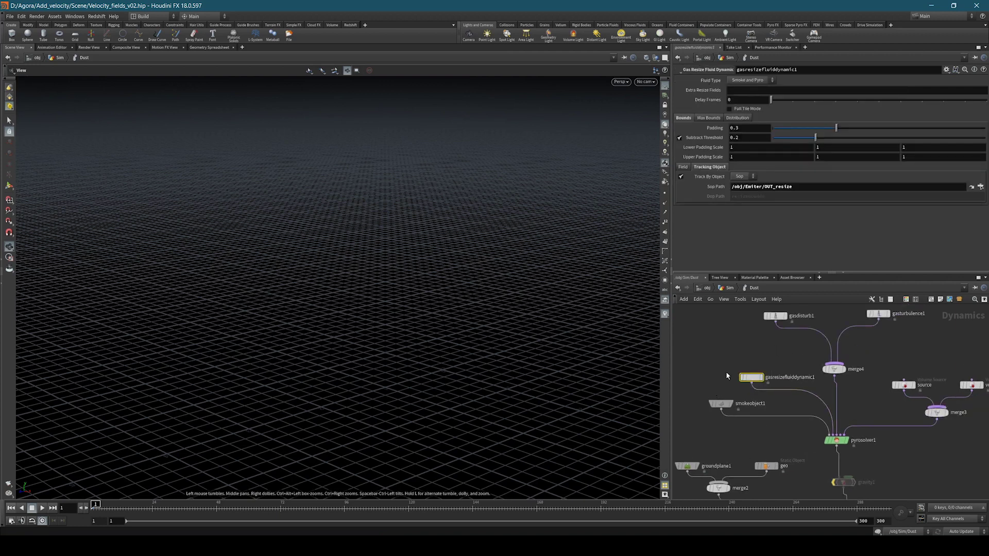
Select smokeobject1 and clear its Division Size value for editing
{"action": "middle_click_drag", "start_coordinate": [793, 381], "coordinate": [771, 408]}
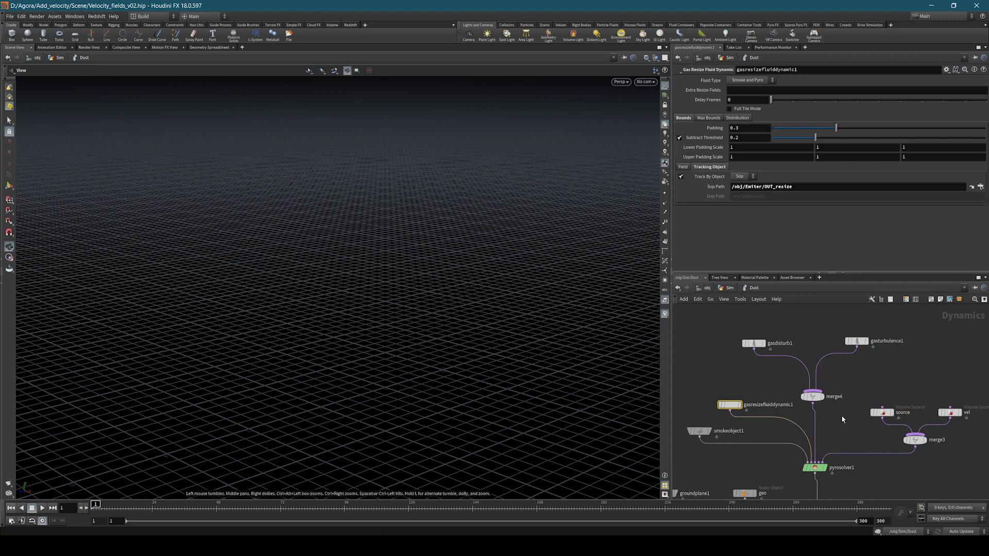
{"action": "middle_click_drag", "start_coordinate": [842, 419], "coordinate": [764, 405]}
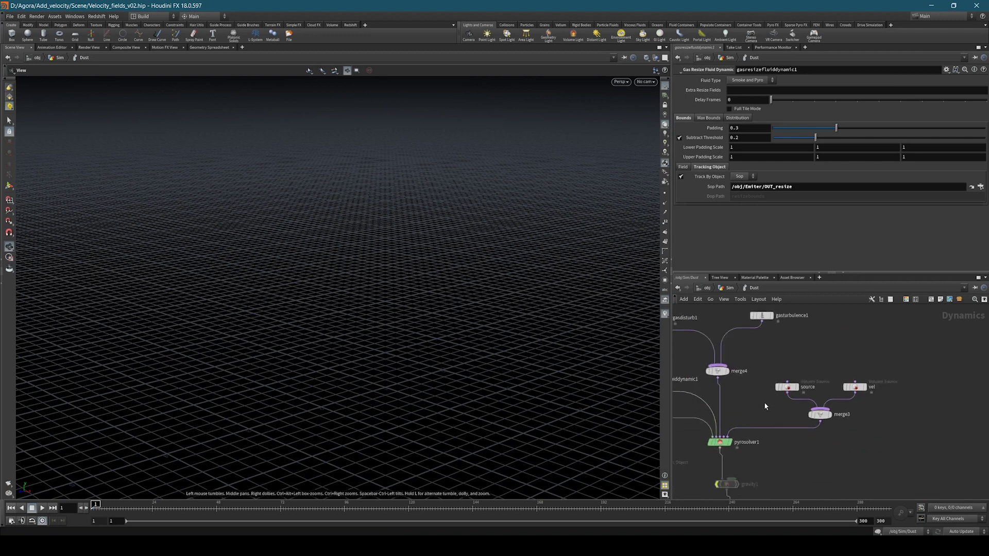
{"action": "middle_click_drag", "start_coordinate": [716, 406], "coordinate": [823, 403]}
{"action": "left_click", "coordinate": [710, 407]}
{"action": "left_click", "coordinate": [753, 110]}
{"action": "key", "text": "BackSpace"}
{"action": "key", "text": "BackSpace"}
{"action": "type", "text": "0.065"}
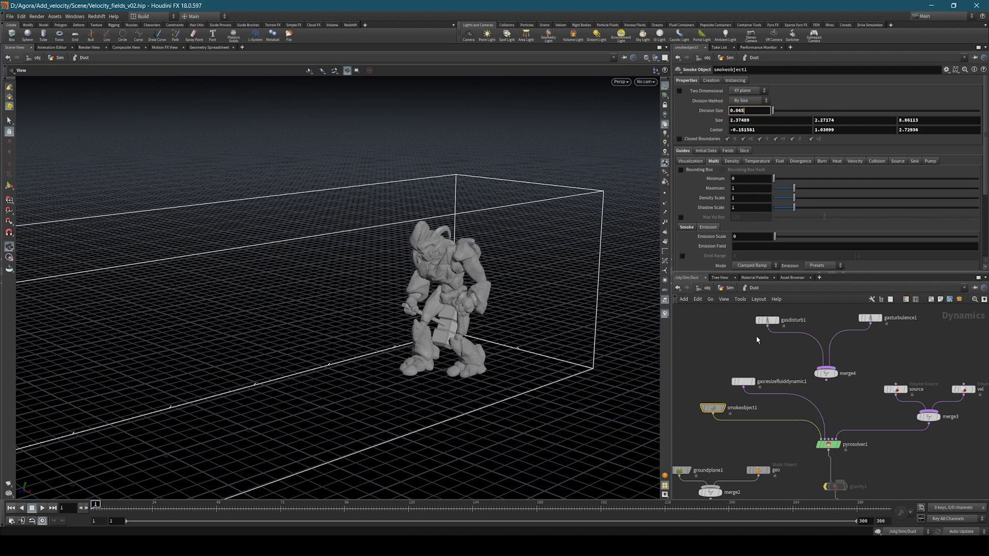
Set smokeobject1's Division Size to 0.065 and select the source Volume Source node
{"action": "key", "text": "Return"}
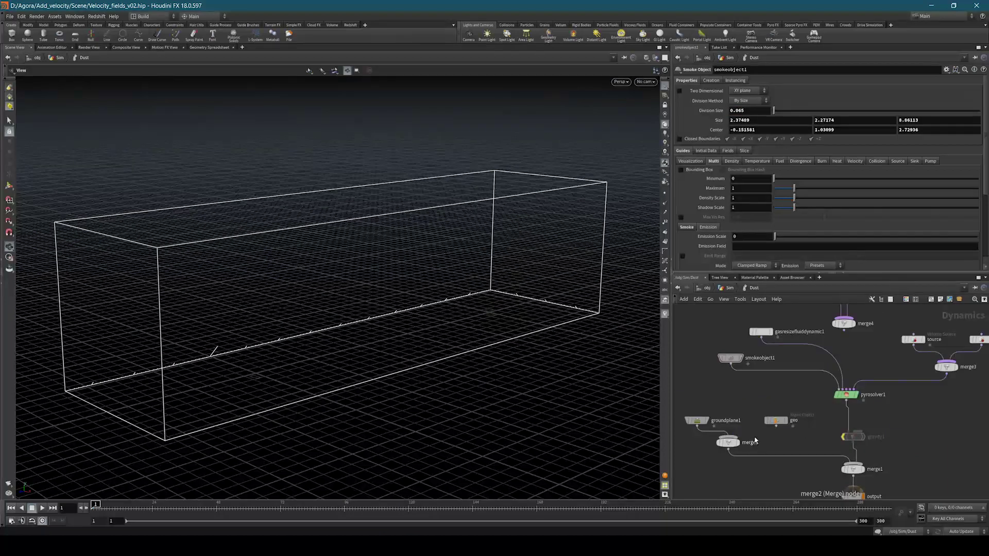
{"action": "middle_click_drag", "start_coordinate": [965, 353], "coordinate": [866, 381]}
{"action": "scroll", "coordinate": [865, 380], "scroll_direction": "up", "scroll_amount": 1}
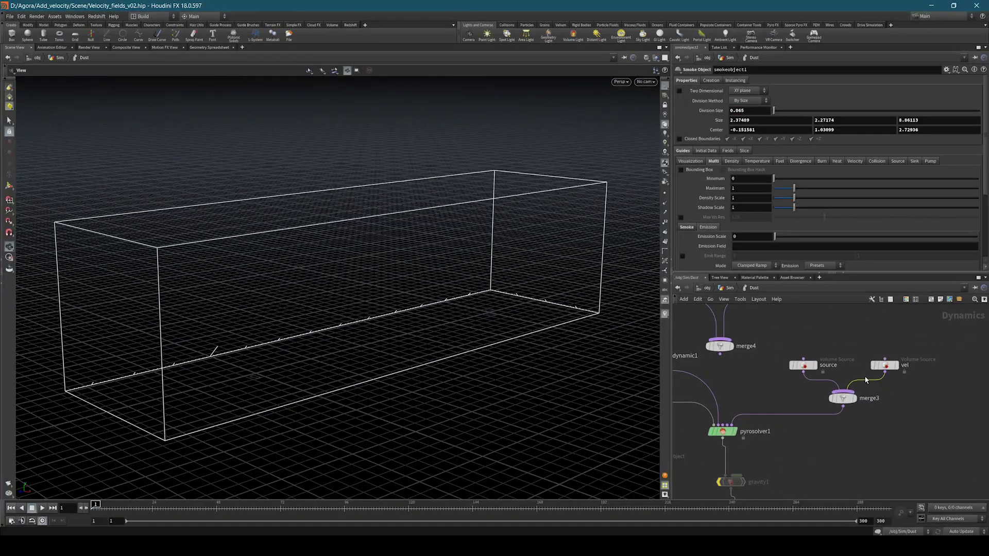
{"action": "left_click_drag", "start_coordinate": [865, 345], "coordinate": [774, 394]}
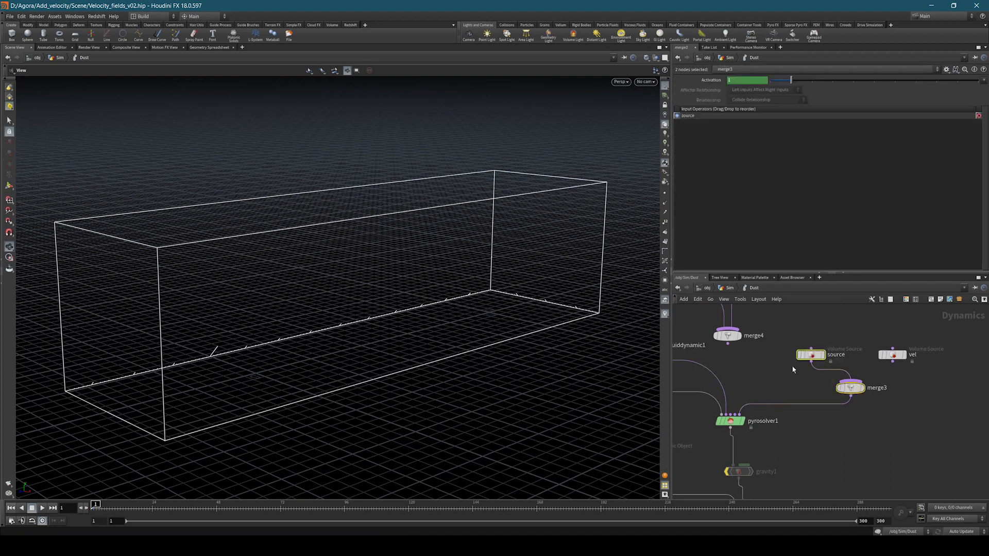
{"action": "left_click", "coordinate": [810, 355]}
Play the dust simulation preview, then stop and return to frame 1
{"action": "scroll", "coordinate": [866, 174], "scroll_direction": "down", "scroll_amount": 1}
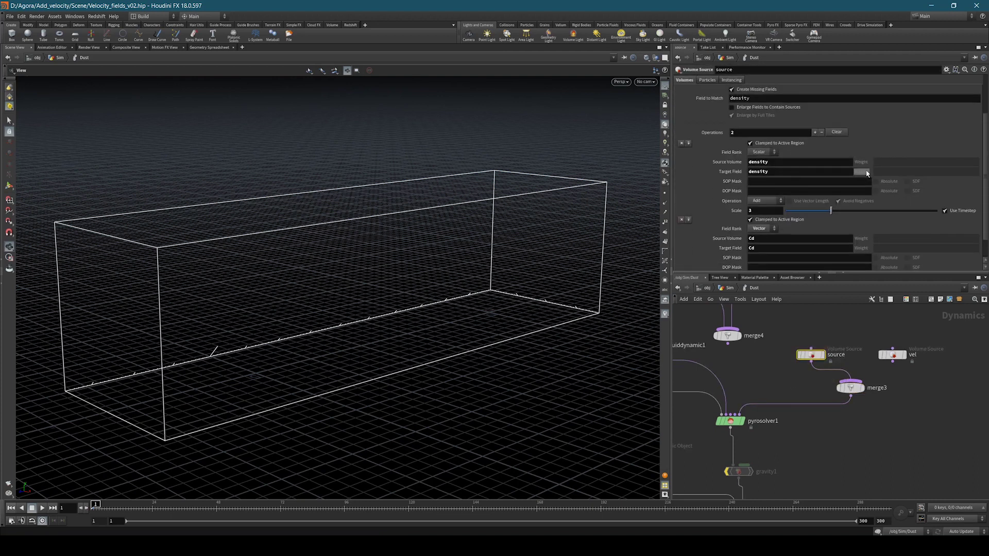
{"action": "scroll", "coordinate": [799, 225], "scroll_direction": "down", "scroll_amount": 1}
{"action": "left_click", "coordinate": [839, 441]}
{"action": "key", "text": "Up"}
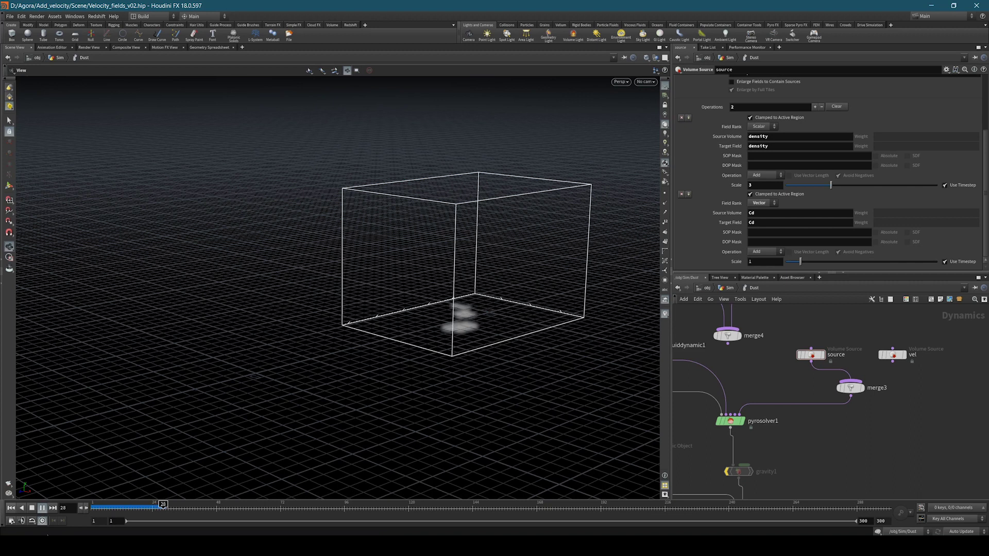
{"action": "key", "text": "ctrl+Up"}
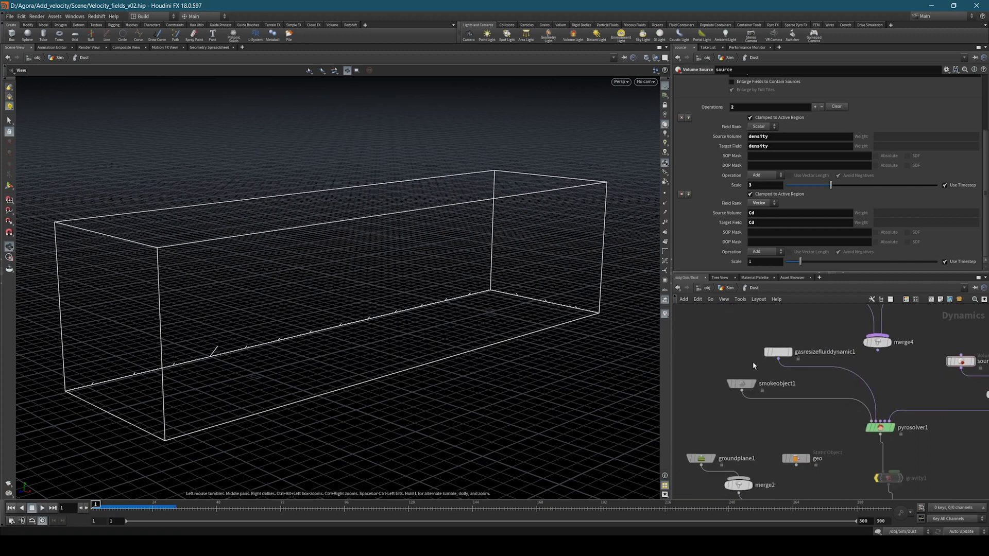
Set smokeobject1's Division Size to 0.022 and replay the sim, resetting to frame 1
{"action": "left_click", "coordinate": [771, 377]}
{"action": "left_click", "coordinate": [745, 112]}
{"action": "type", "text": "0.022"}
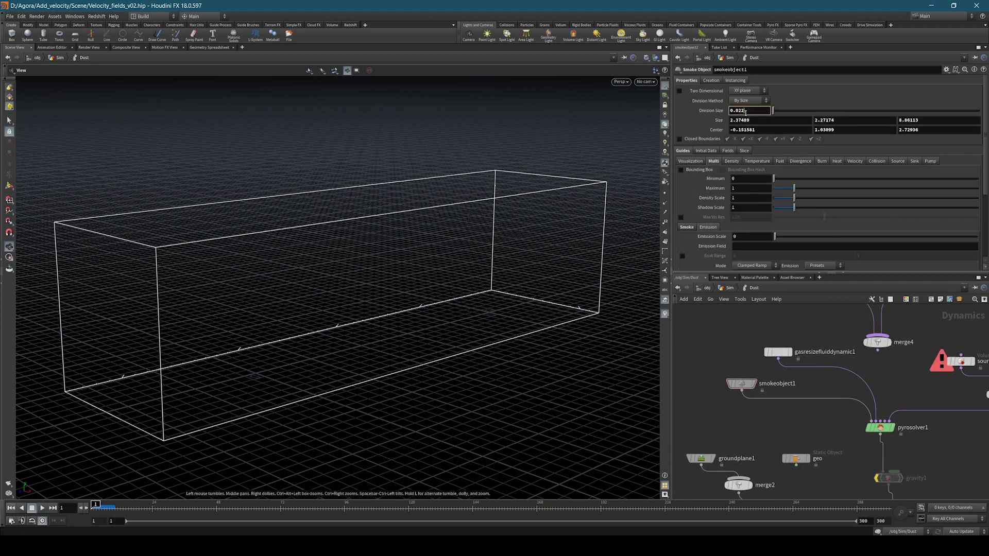
{"action": "key", "text": "Return"}
{"action": "key", "text": "Up"}
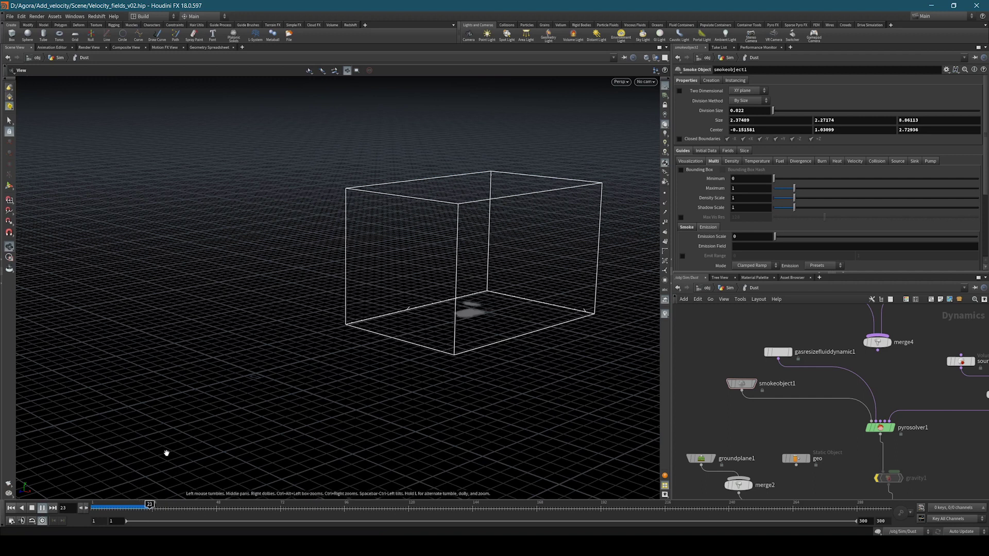
{"action": "key", "text": "ctrl+Up"}
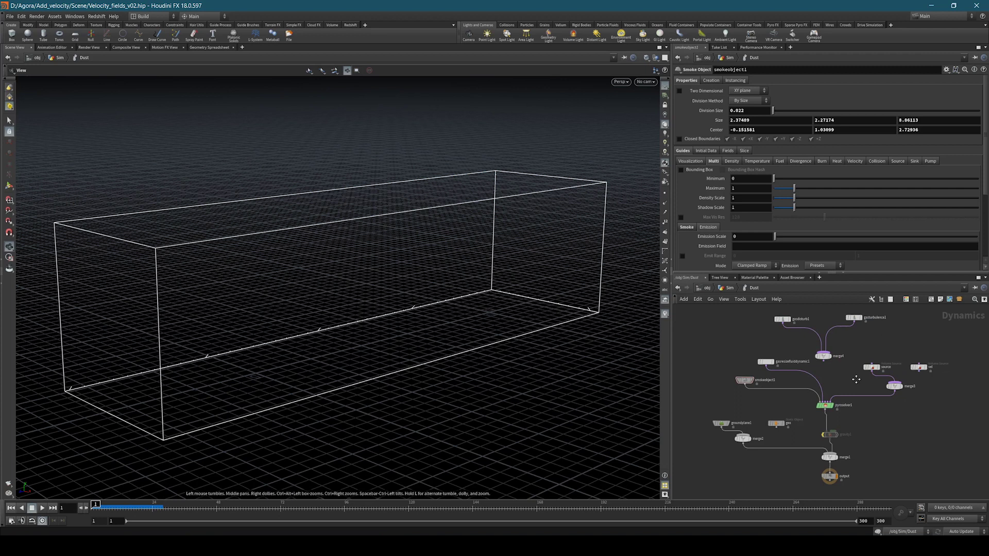
Show the vel Volume Source settings, which source v from /obj/geometry/OUT_vel
{"action": "middle_click_drag", "start_coordinate": [856, 380], "coordinate": [819, 390]}
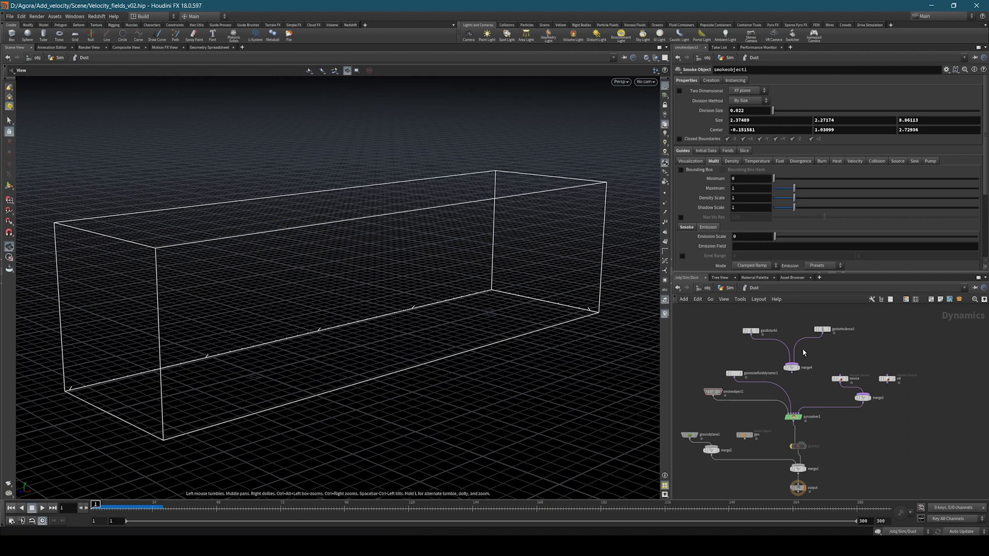
{"action": "middle_click_drag", "start_coordinate": [812, 387], "coordinate": [810, 370]}
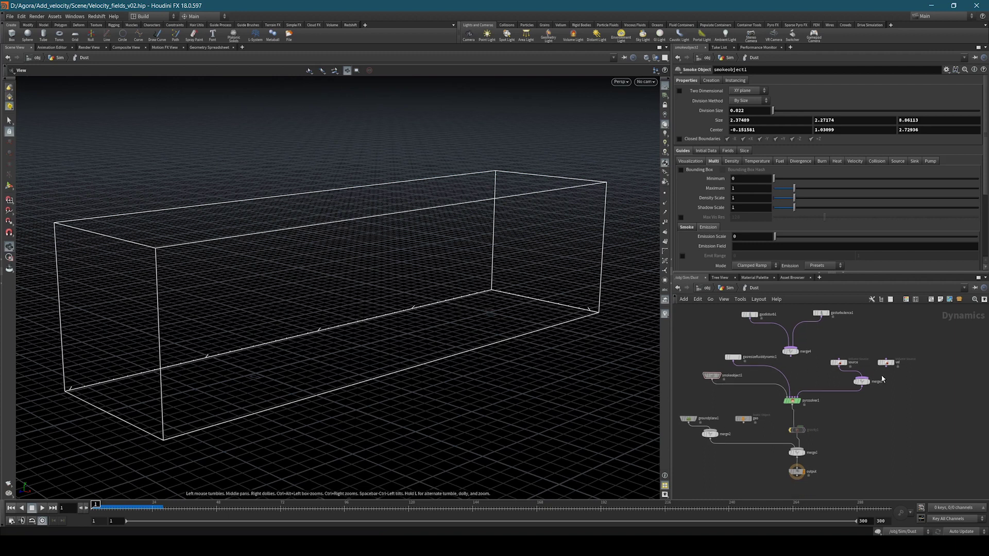
{"action": "scroll", "coordinate": [883, 378], "scroll_direction": "up", "scroll_amount": 3}
{"action": "left_click", "coordinate": [887, 353]}
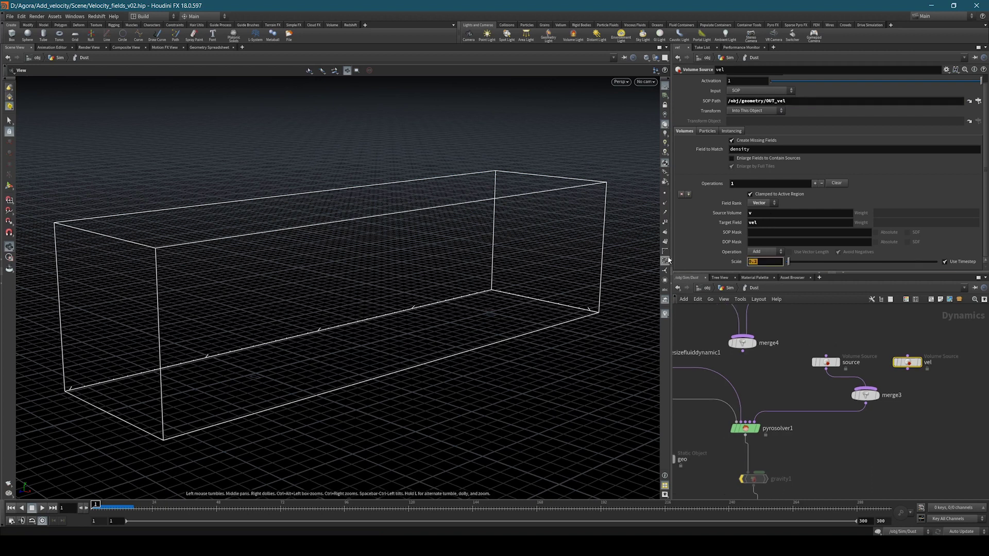
{"action": "type", "text": "1"}
Connect the vel source into merge3 with velocity Scale 0.2, then preview the dust sim
{"action": "left_click_drag", "start_coordinate": [908, 370], "coordinate": [866, 387]}
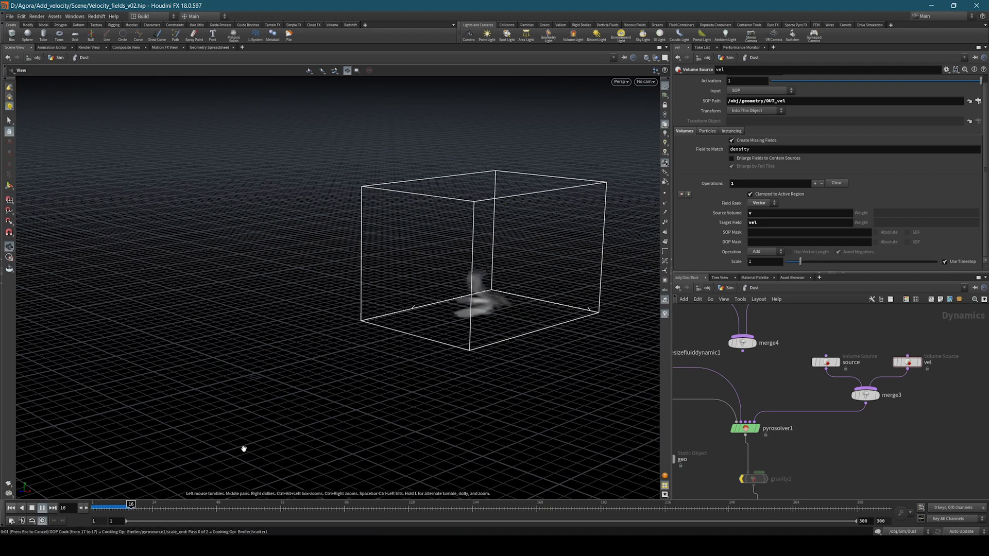
{"action": "left_click", "coordinate": [96, 504]}
{"action": "type", "text": "0.2"}
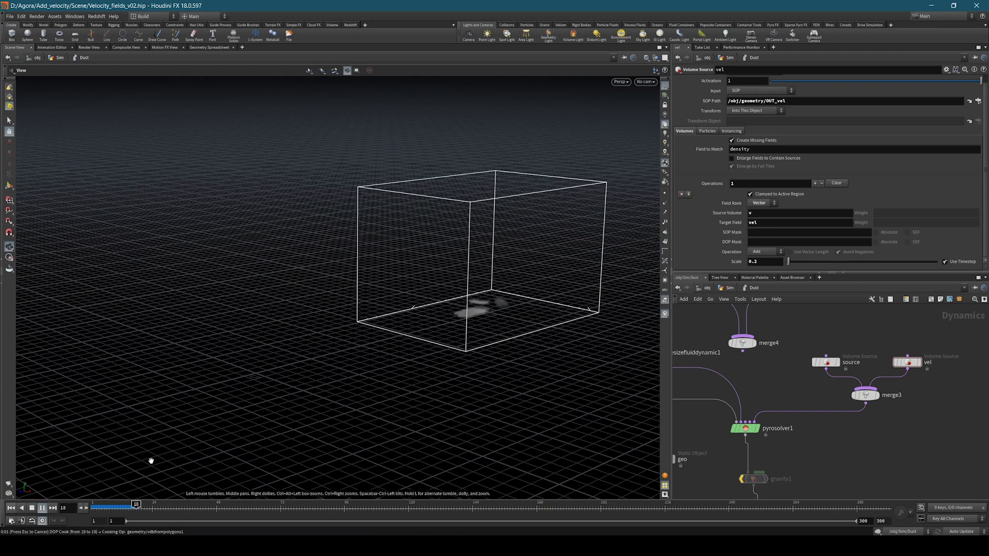
{"action": "left_click", "coordinate": [96, 506]}
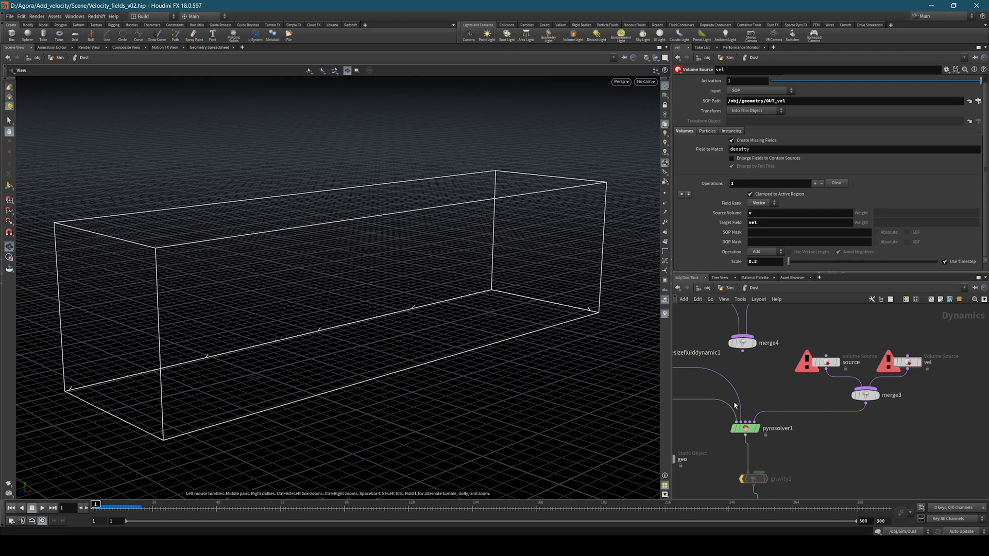
Connect merge4 into pyrosolver1, then play the sim to about frame 23 and return to frame 1
{"action": "middle_click_drag", "start_coordinate": [736, 406], "coordinate": [795, 409]}
{"action": "left_click_drag", "start_coordinate": [786, 383], "coordinate": [788, 451]}
{"action": "middle_click_drag", "start_coordinate": [814, 338], "coordinate": [846, 352]}
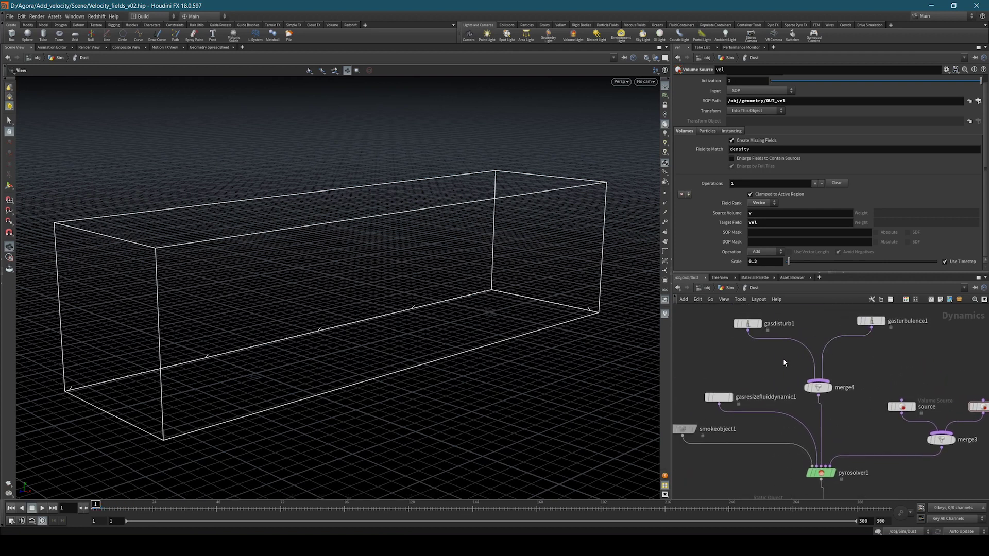
{"action": "scroll", "coordinate": [782, 359], "scroll_direction": "down", "scroll_amount": 3}
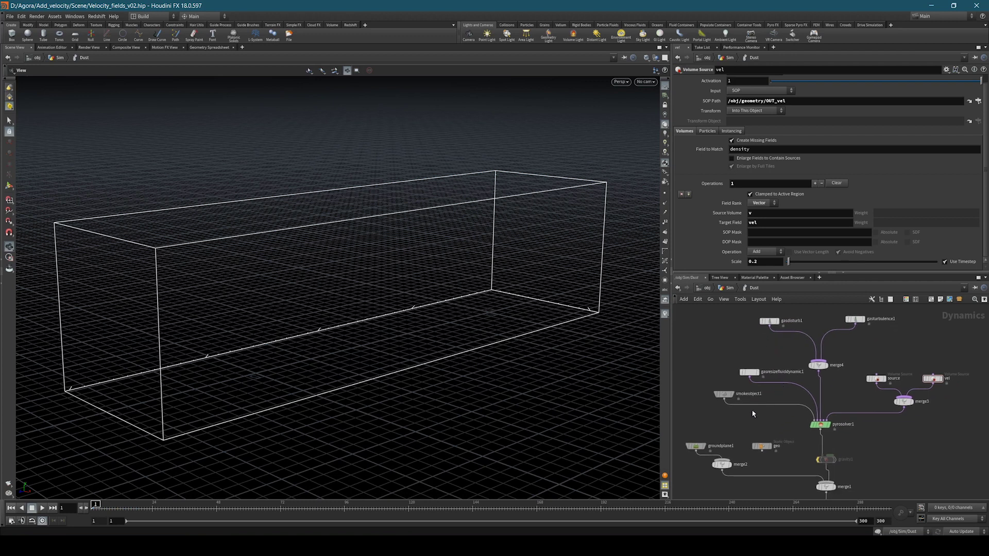
{"action": "key", "text": "Up"}
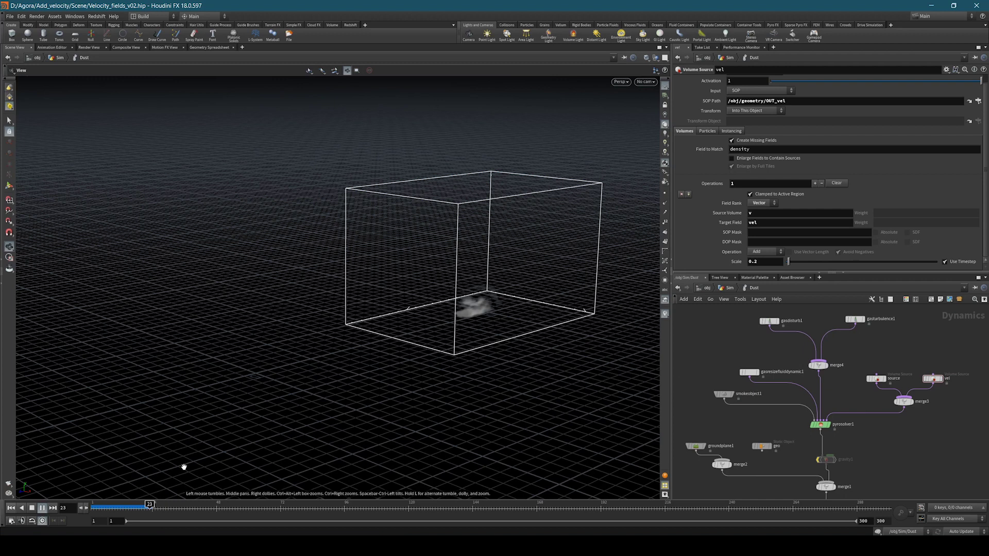
{"action": "key", "text": "ctrl+Up"}
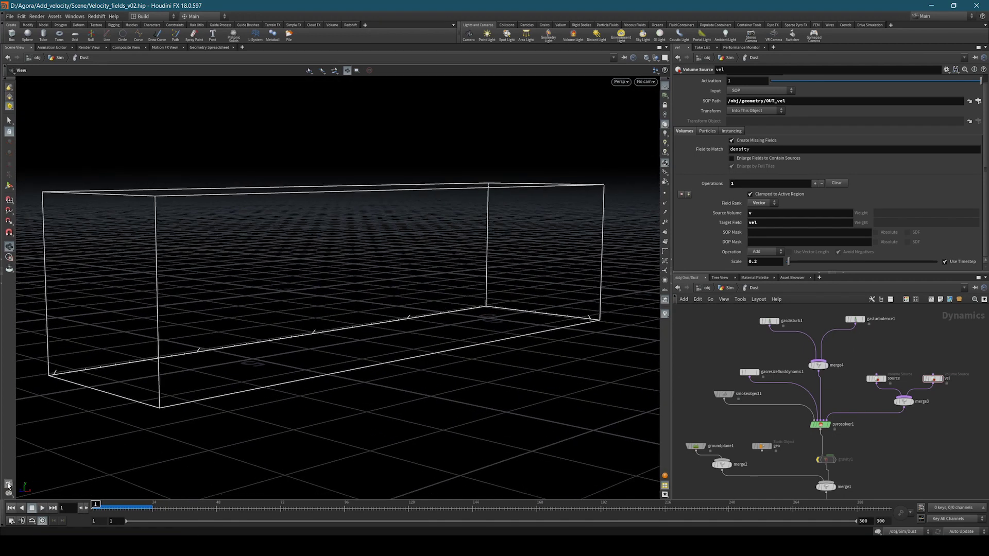
Start a 1280x720 flipbook of the dust simulation after checking its output size
{"action": "left_click", "coordinate": [9, 483]}
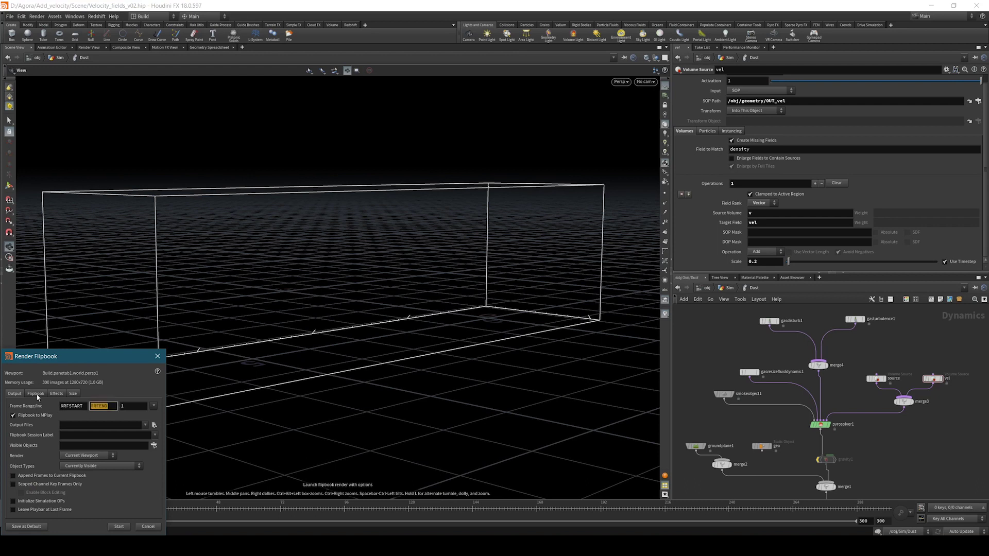
{"action": "left_click", "coordinate": [75, 394]}
{"action": "key", "text": "Return"}
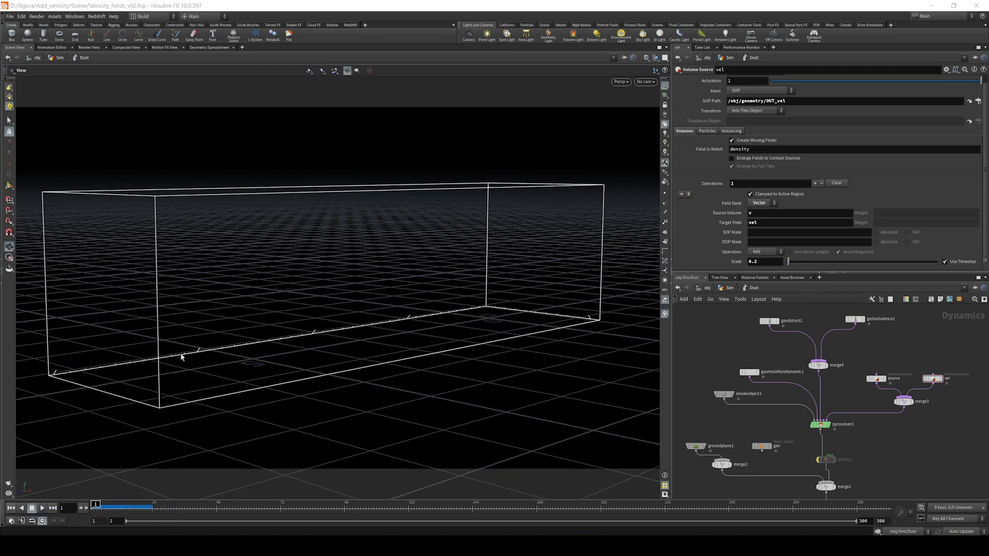